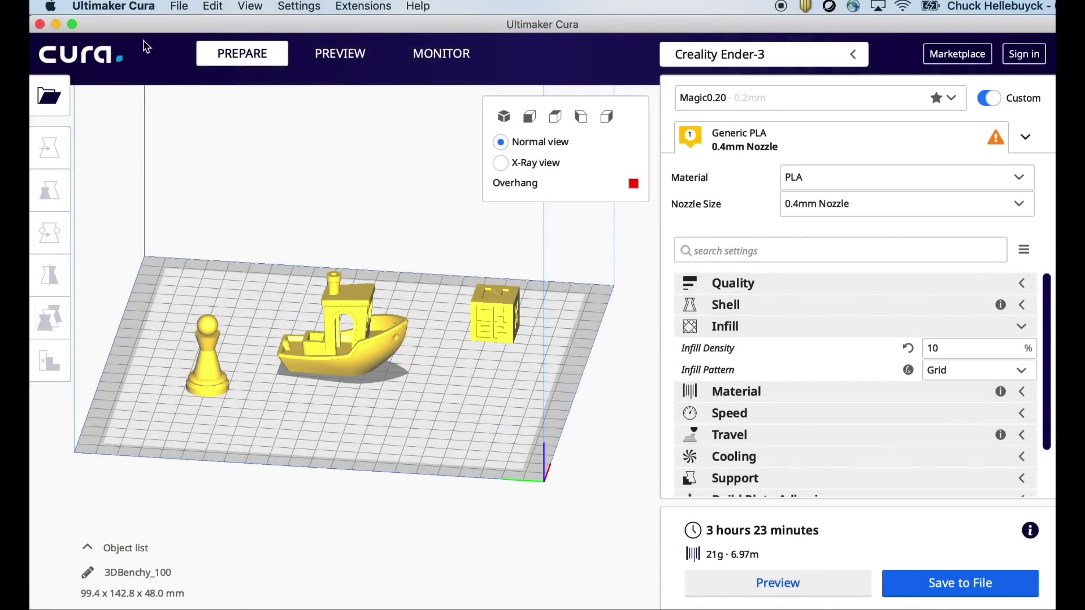
- Check the option for centering the camera when an item is selected in the general preferences
{"action": "left_click", "coordinate": [130, 7]}
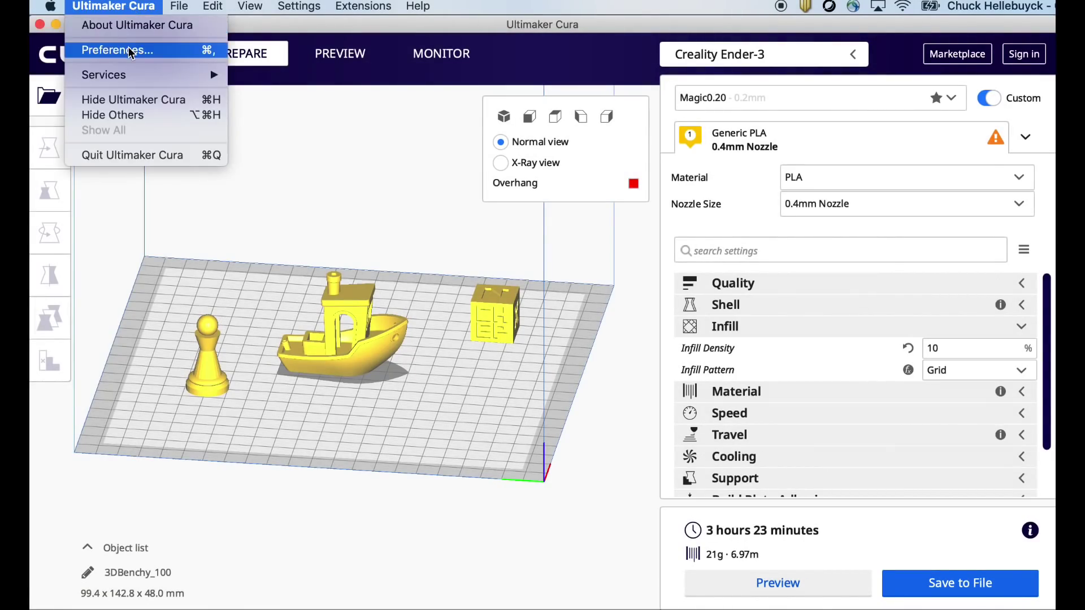
{"action": "left_click", "coordinate": [108, 48]}
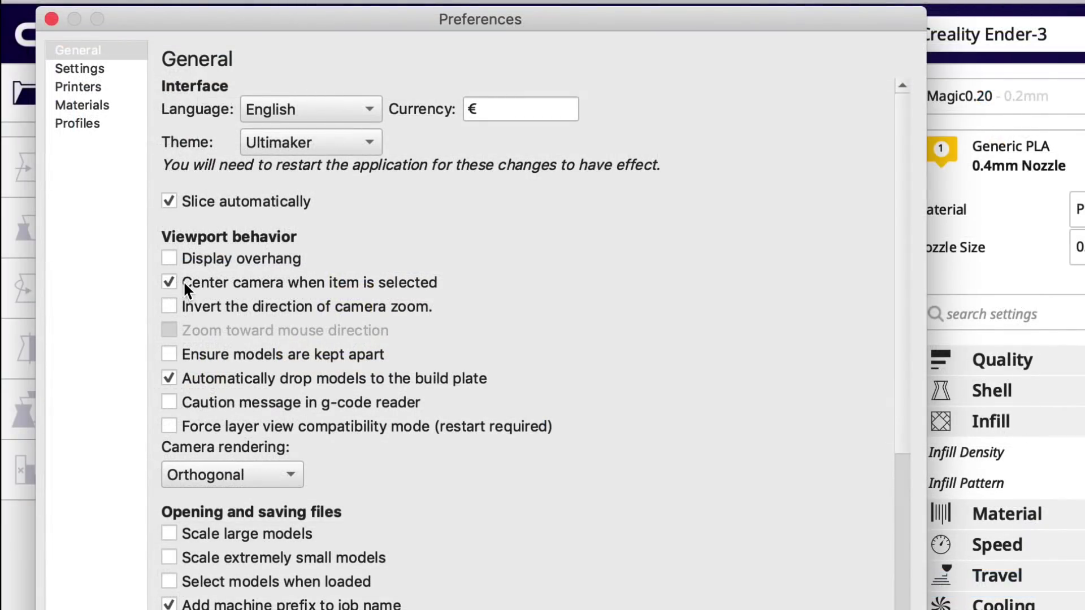
{"action": "mouse_move", "coordinate": [275, 292]}
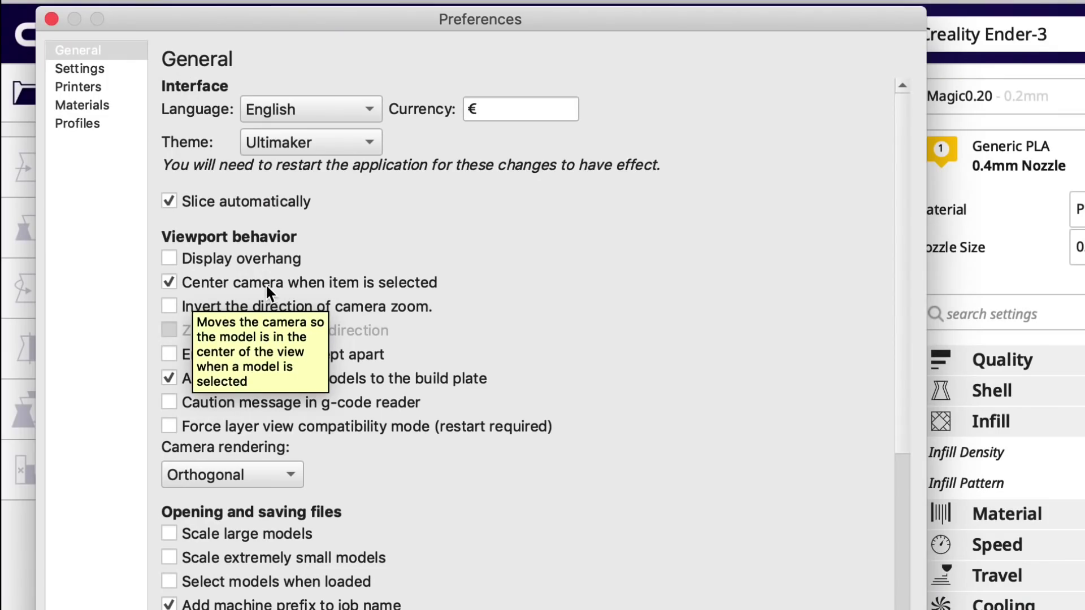
{"action": "left_click", "coordinate": [773, 585]}
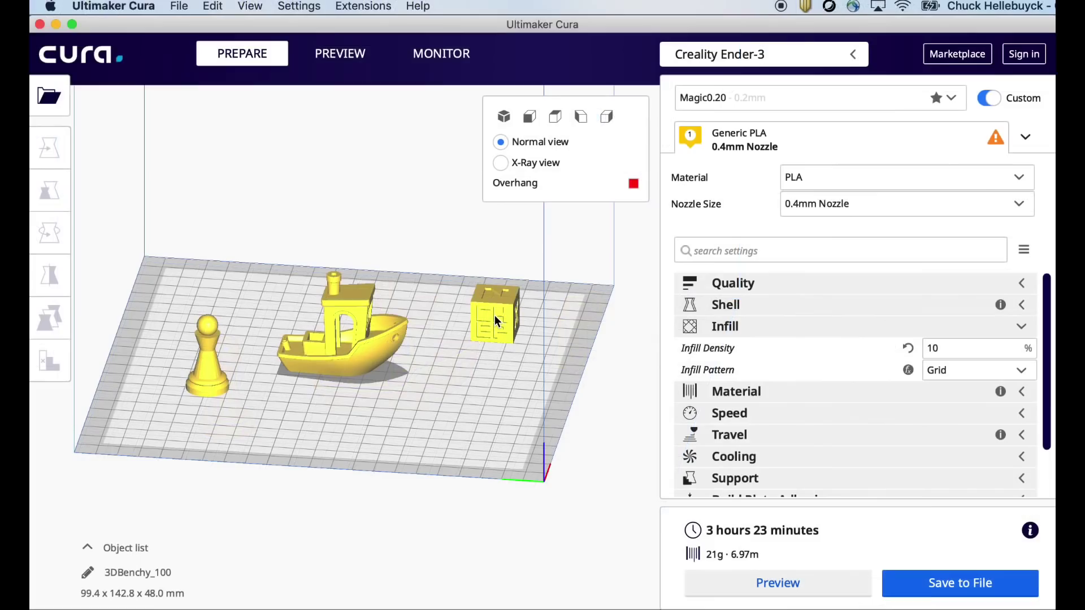
- Select the calibration cube, the boat and the pawn in turn, zooming in on each to examine the camera centering
{"action": "left_click", "coordinate": [587, 335]}
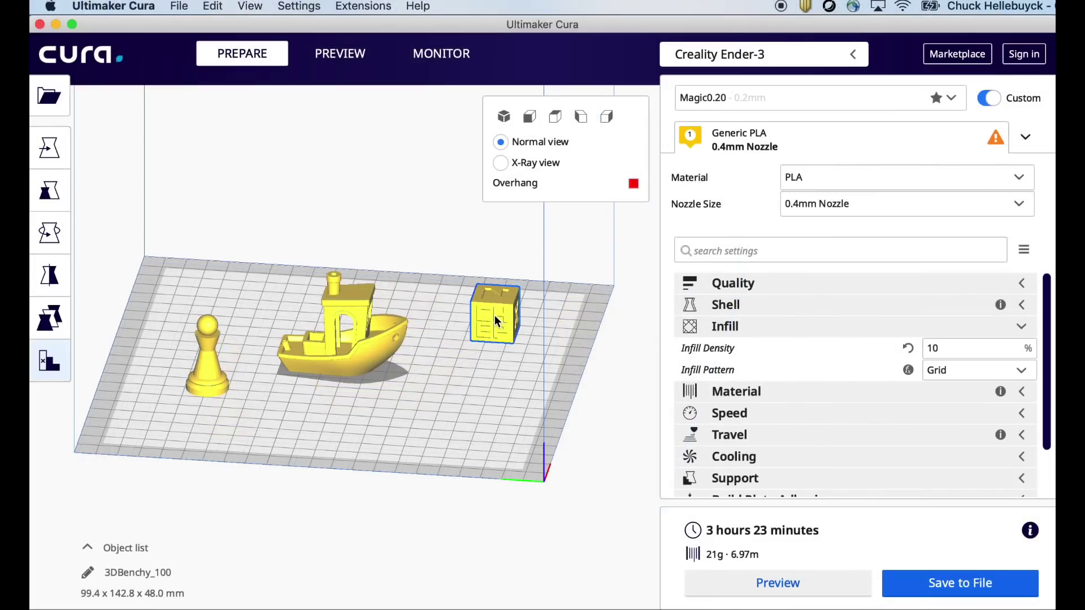
{"action": "scroll", "coordinate": [474, 326], "scroll_direction": "up", "scroll_amount": 10}
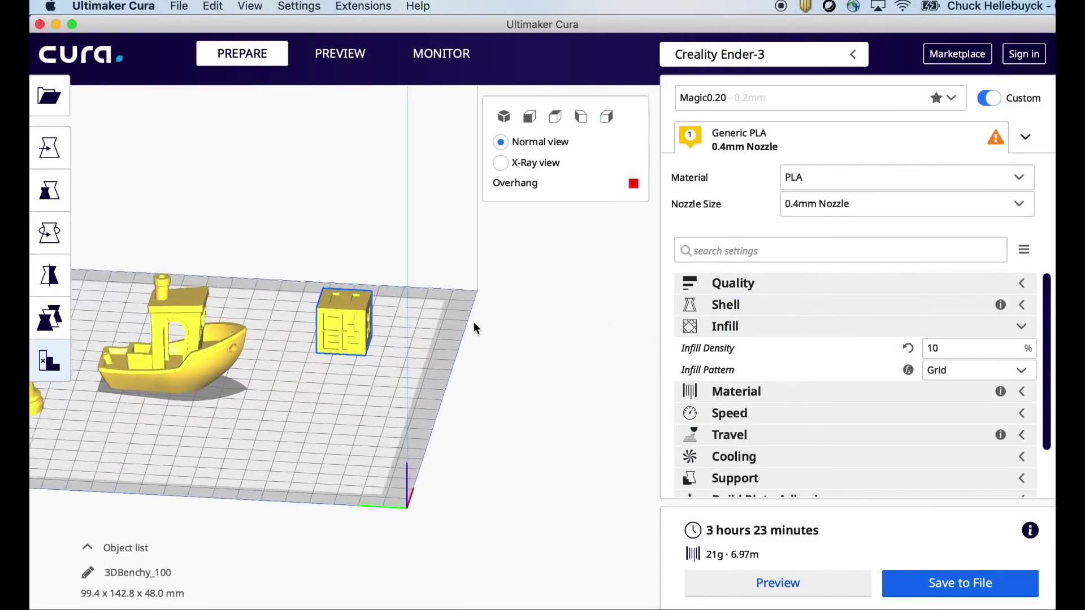
{"action": "scroll", "coordinate": [474, 328], "scroll_direction": "down", "scroll_amount": 10}
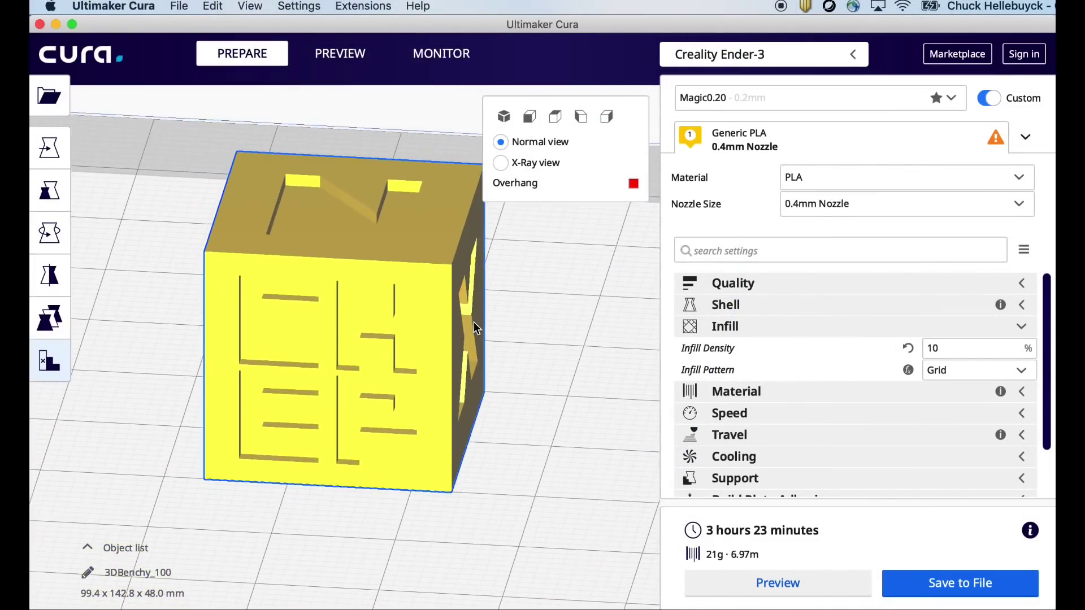
{"action": "scroll", "coordinate": [473, 322], "scroll_direction": "down", "scroll_amount": 10}
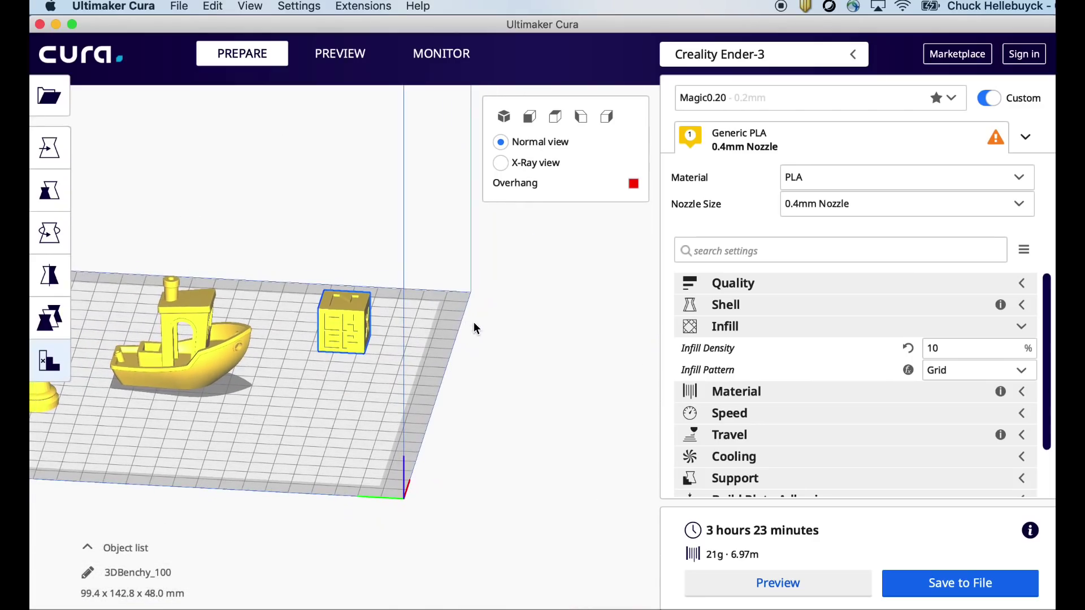
{"action": "left_click", "coordinate": [186, 343]}
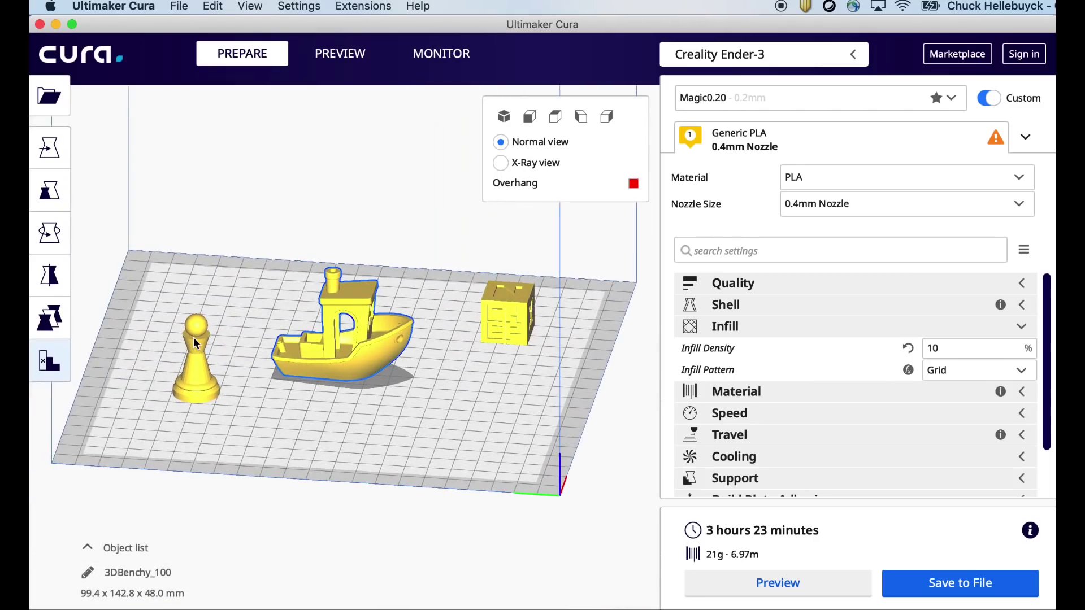
{"action": "scroll", "coordinate": [193, 337], "scroll_direction": "up", "scroll_amount": 5}
{"action": "scroll", "coordinate": [194, 338], "scroll_direction": "up", "scroll_amount": 3}
{"action": "scroll", "coordinate": [193, 337], "scroll_direction": "down", "scroll_amount": 6}
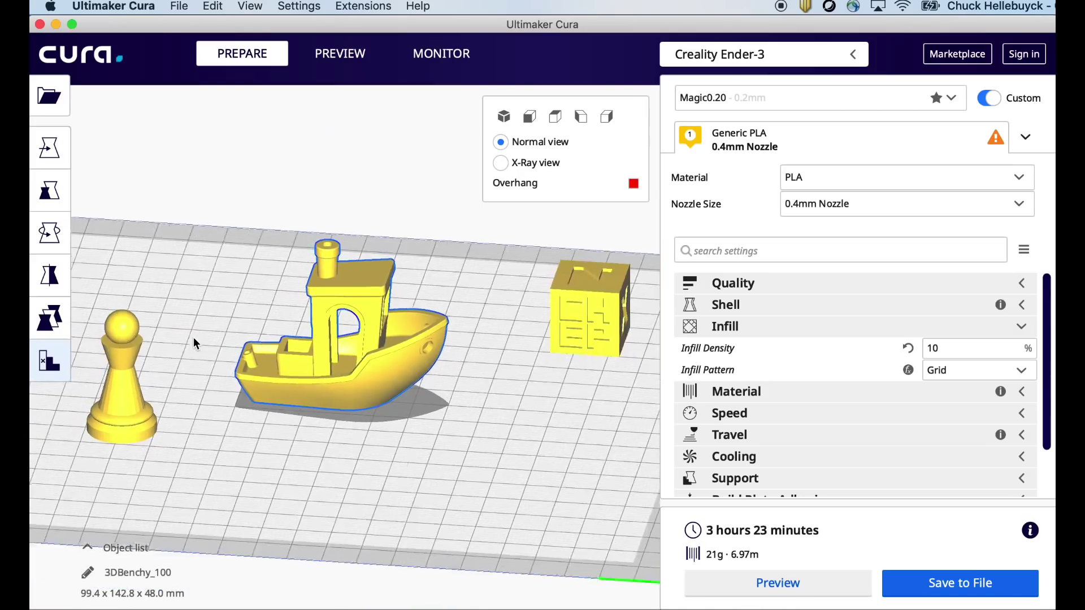
{"action": "left_click", "coordinate": [162, 363]}
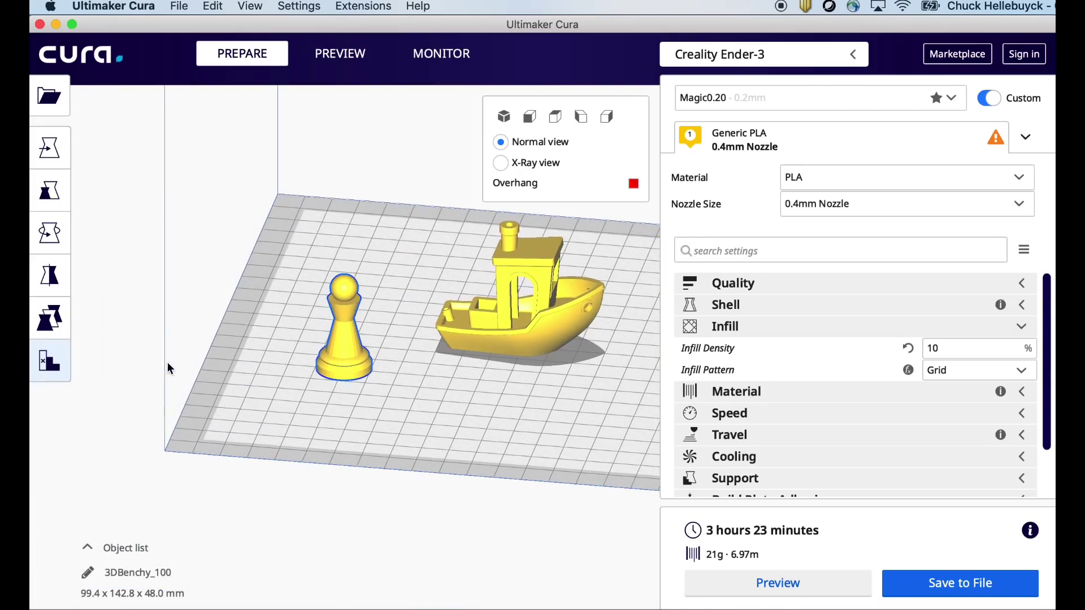
{"action": "scroll", "coordinate": [187, 354], "scroll_direction": "up", "scroll_amount": 4}
{"action": "scroll", "coordinate": [188, 354], "scroll_direction": "down", "scroll_amount": 5}
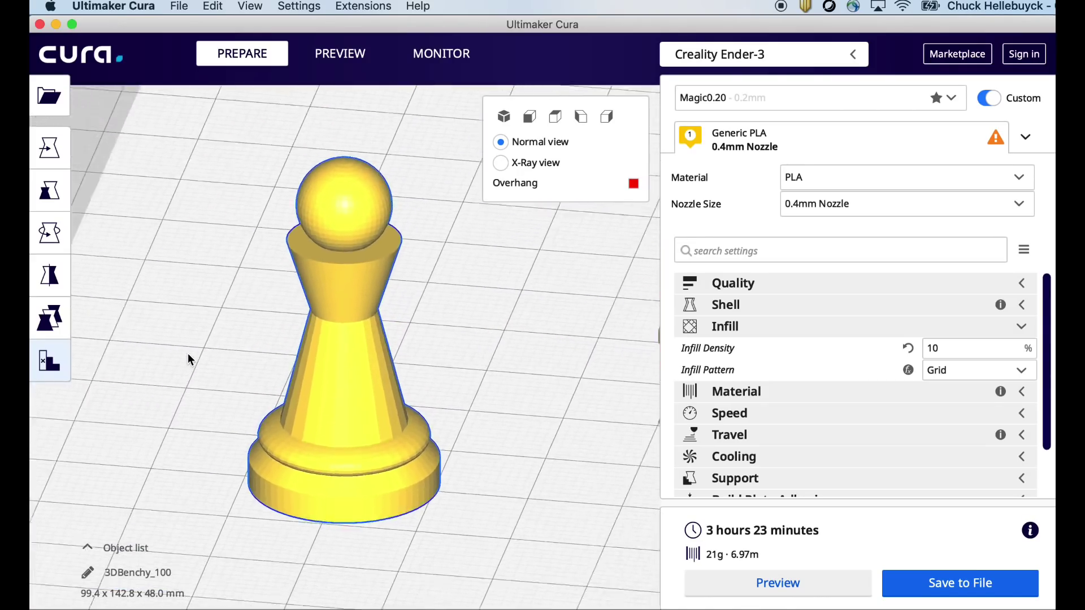
{"action": "scroll", "coordinate": [188, 354], "scroll_direction": "down", "scroll_amount": 1}
{"action": "left_click", "coordinate": [470, 344]}
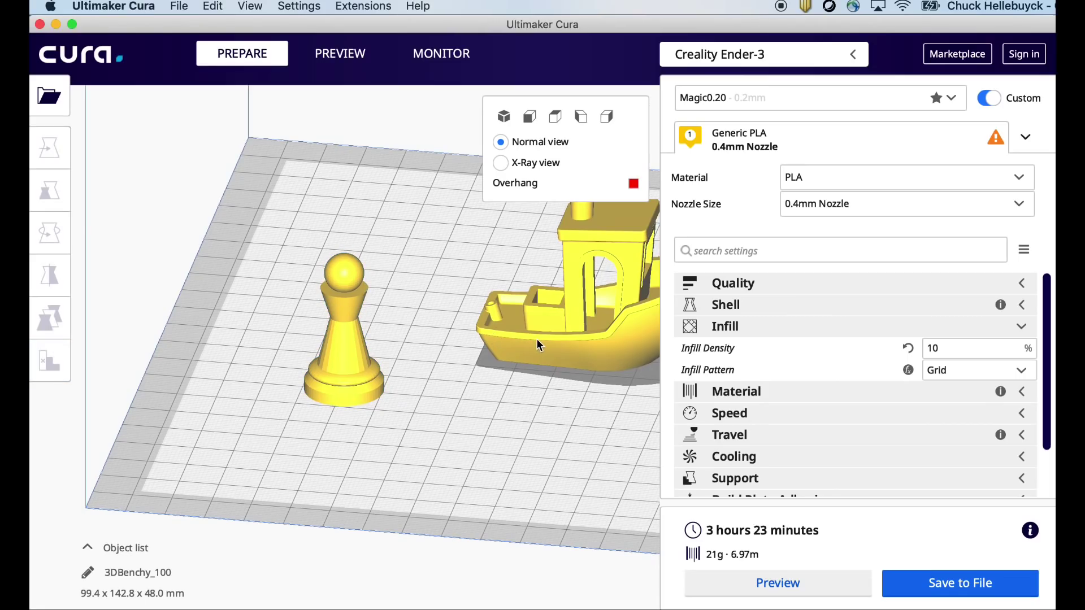
{"action": "left_click", "coordinate": [590, 261]}
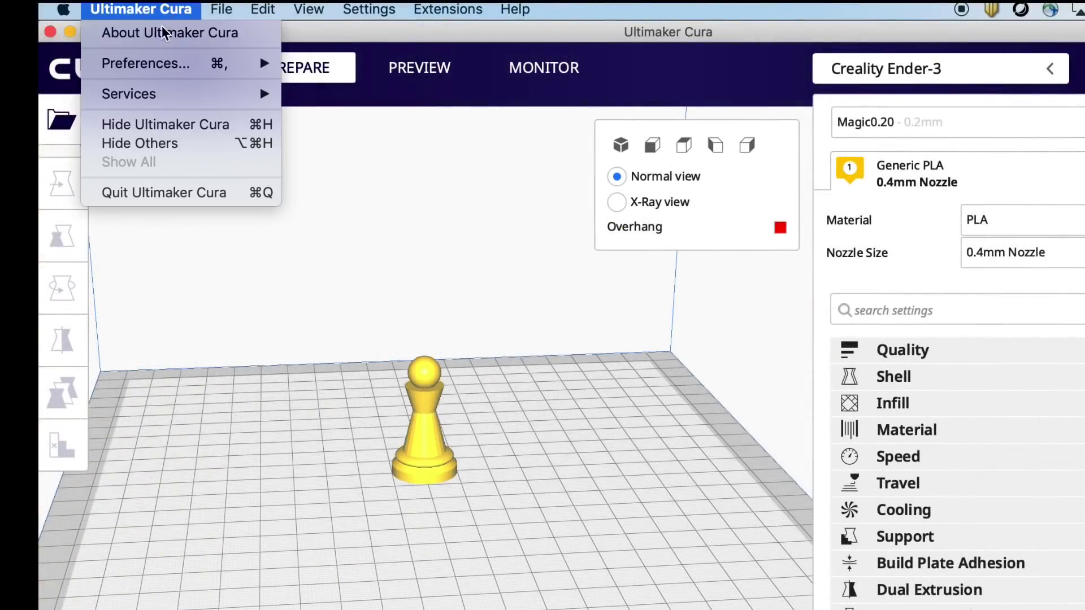
- Check the Slice automatically option in the general preferences
{"action": "left_click", "coordinate": [146, 64]}
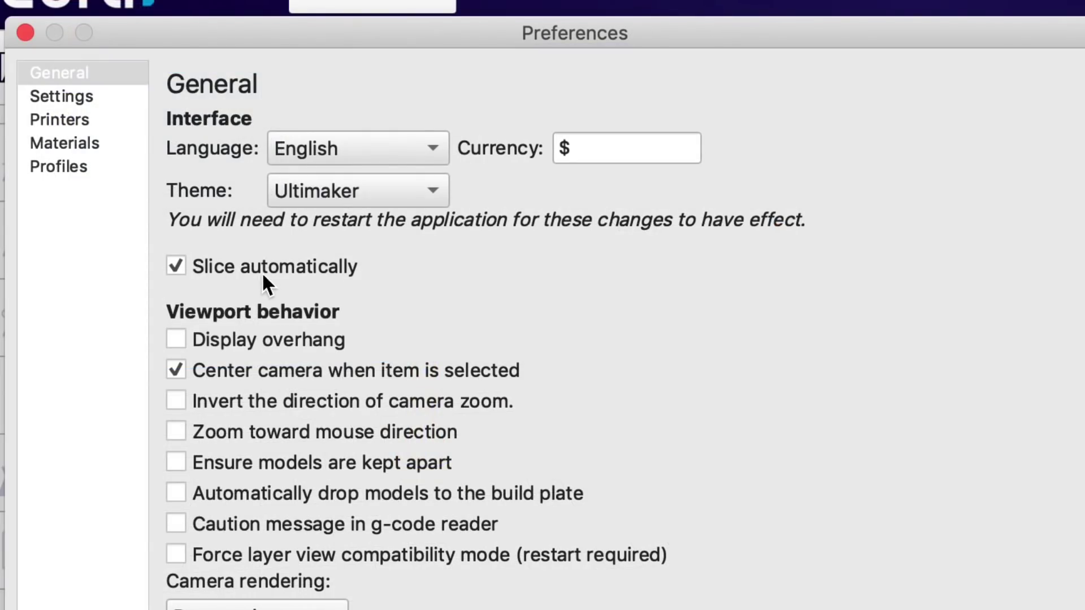
{"action": "mouse_move", "coordinate": [283, 283]}
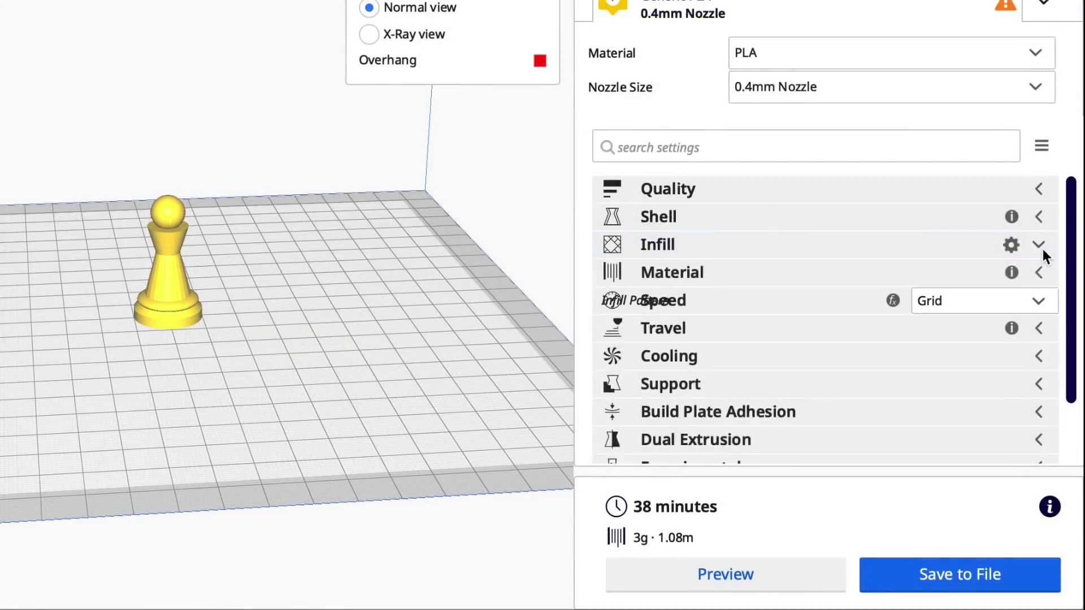
- Set the infill density to 10% to try automatic slicing, and reset it to the profile value
{"action": "left_click", "coordinate": [997, 277]}
{"action": "mouse_move", "coordinate": [932, 272]}
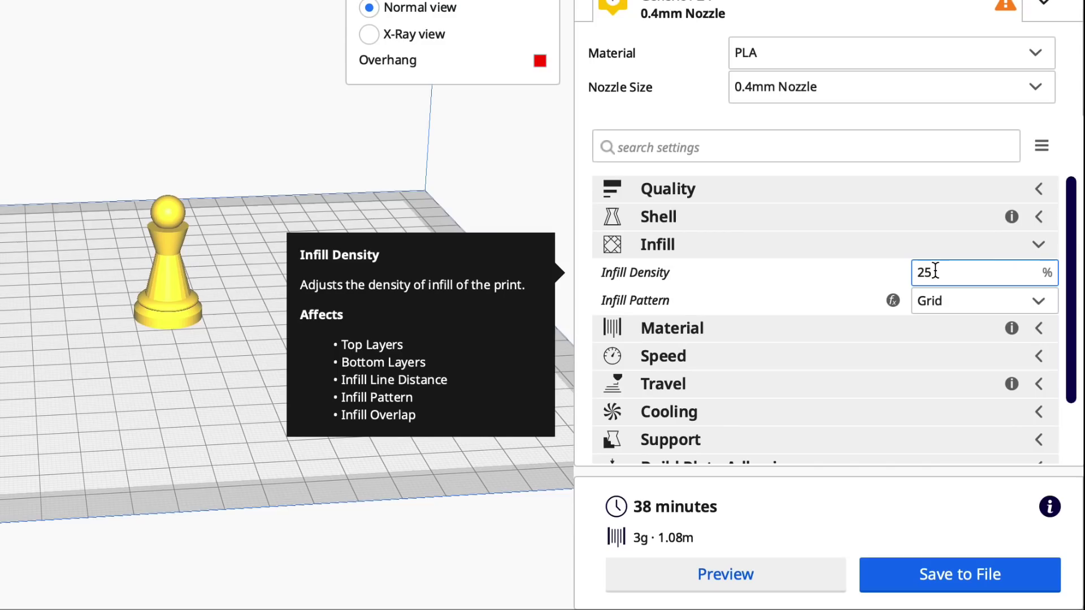
{"action": "type", "text": "10"}
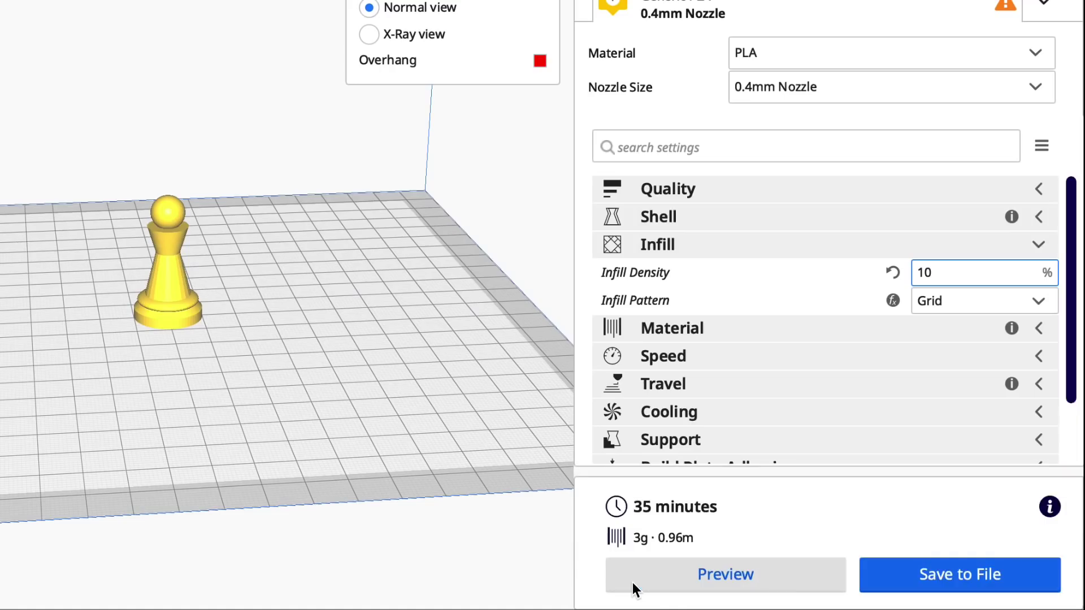
{"action": "left_click", "coordinate": [893, 273]}
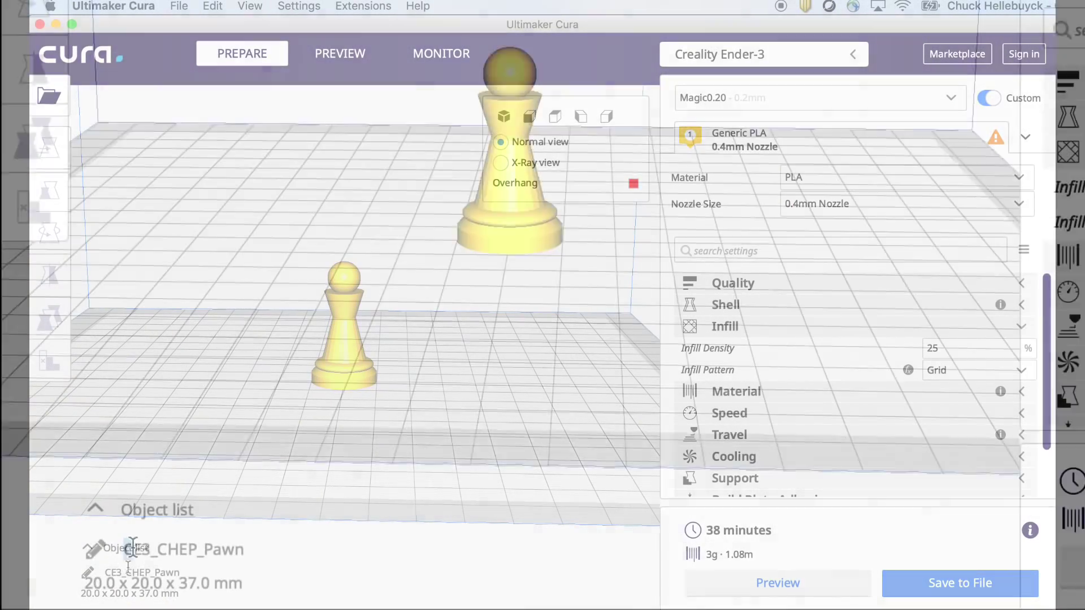
- Turn off adding the machine prefix to the job name in the general preferences
{"action": "left_click_drag", "start_coordinate": [104, 573], "coordinate": [121, 574]}
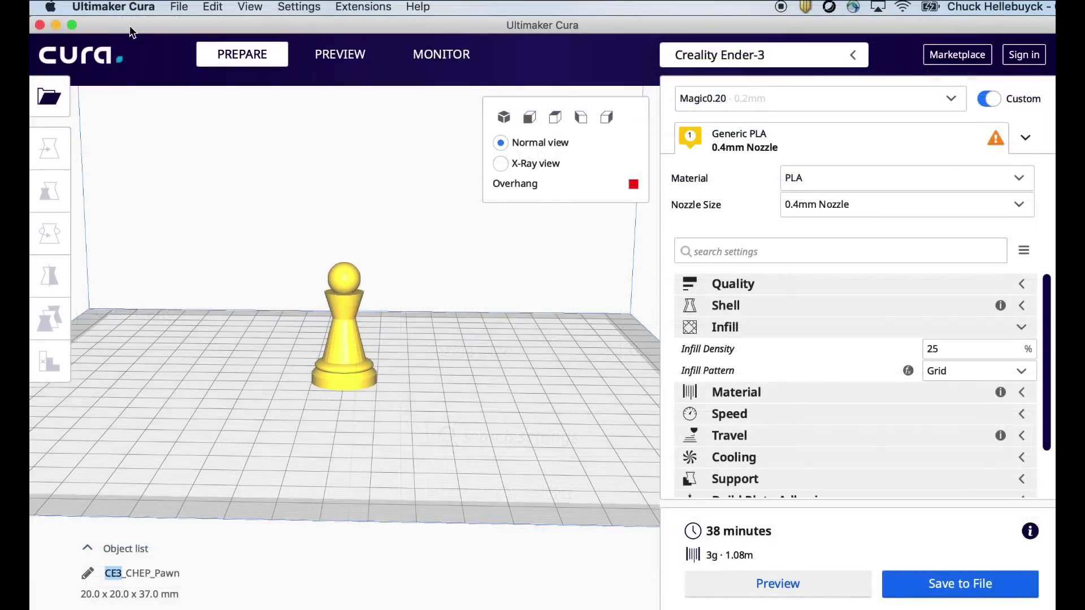
{"action": "left_click", "coordinate": [126, 8]}
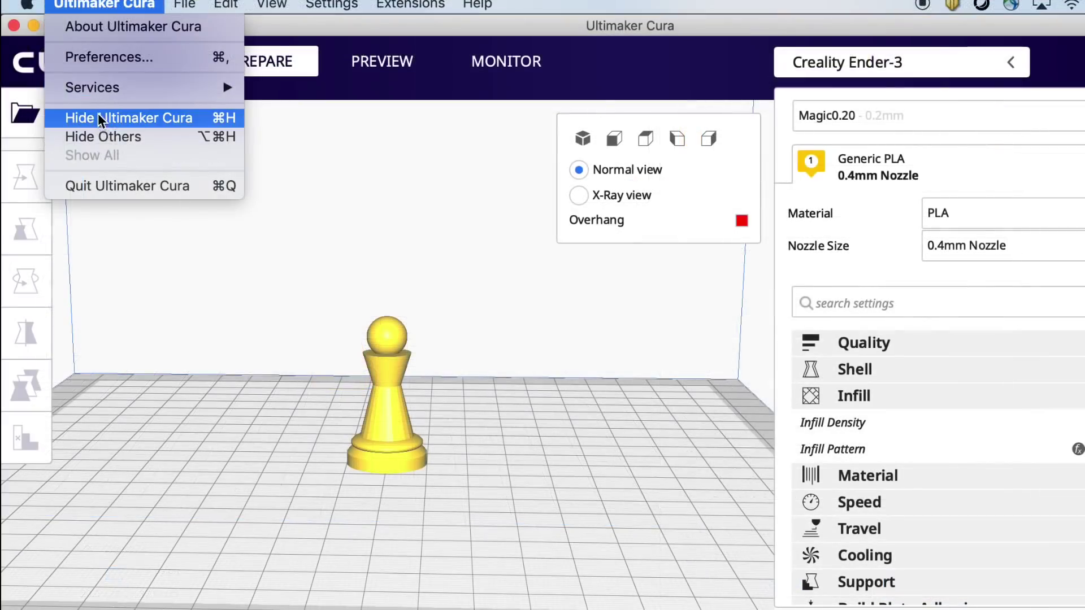
{"action": "left_click", "coordinate": [113, 61]}
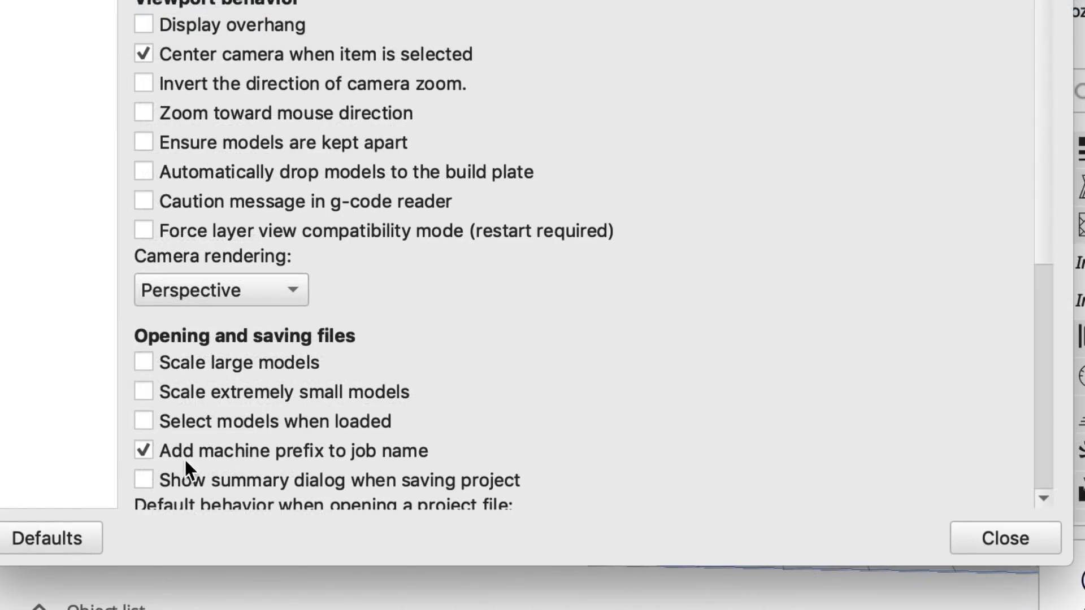
{"action": "mouse_move", "coordinate": [264, 568]}
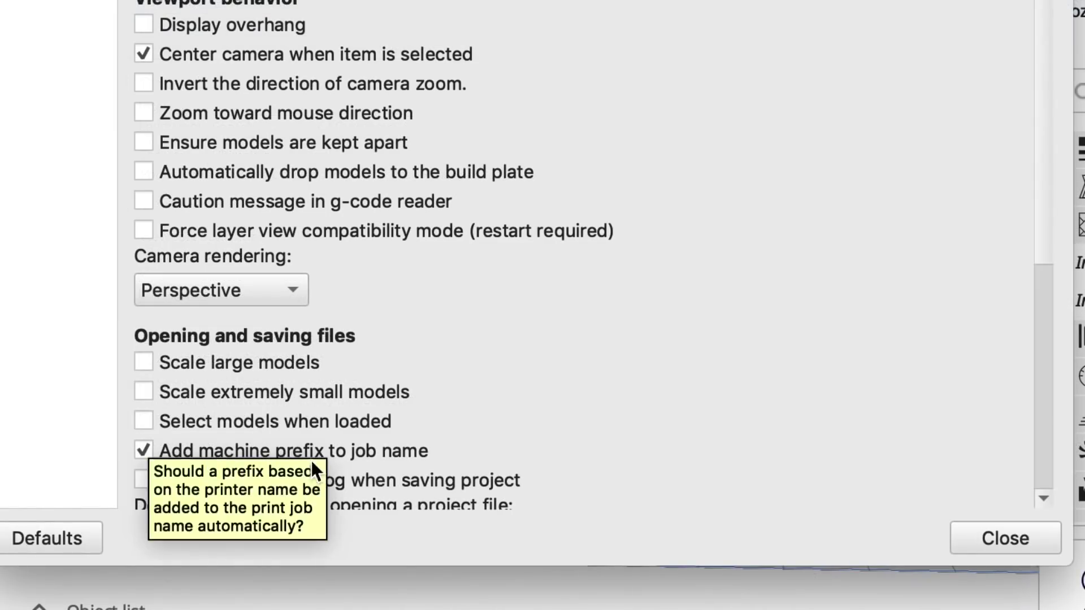
{"action": "left_click", "coordinate": [145, 447]}
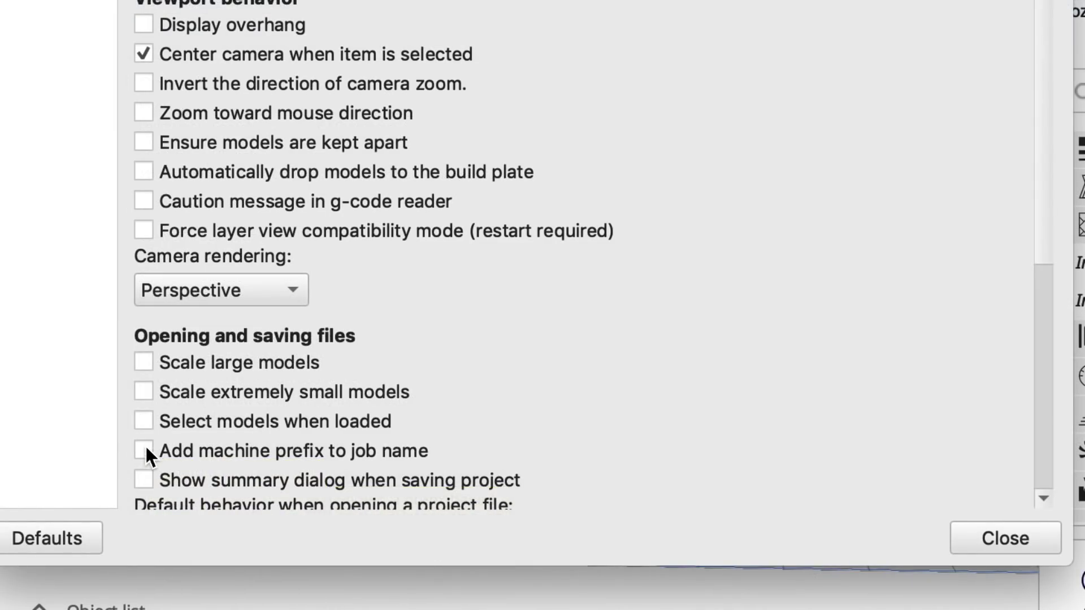
{"action": "left_click", "coordinate": [981, 539]}
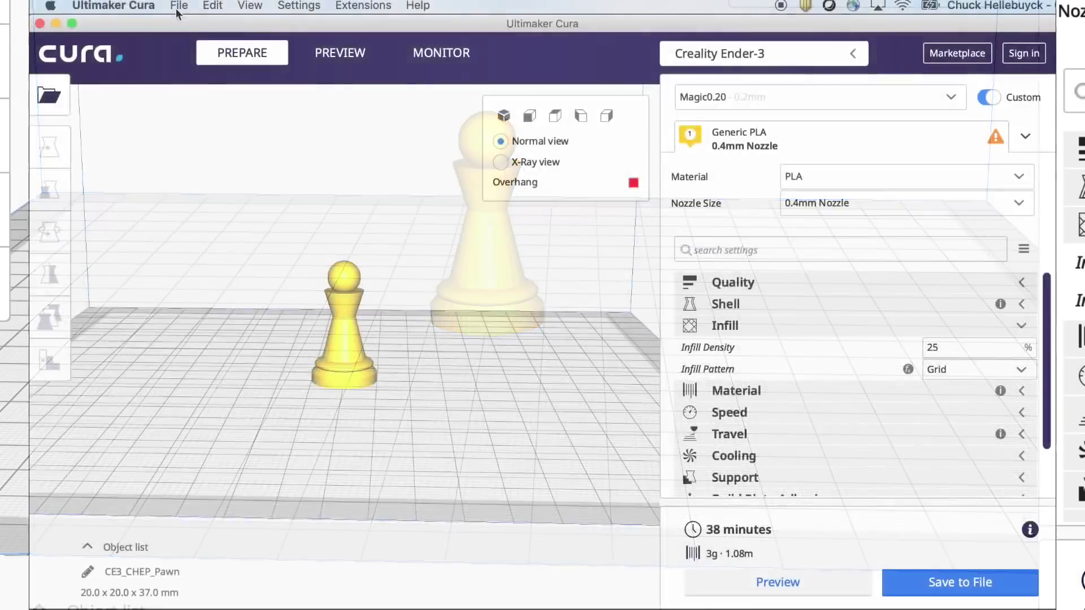
- Start a new project, clearing the pawn from the build plate
{"action": "left_click", "coordinate": [179, 5]}
{"action": "left_click", "coordinate": [203, 24]}
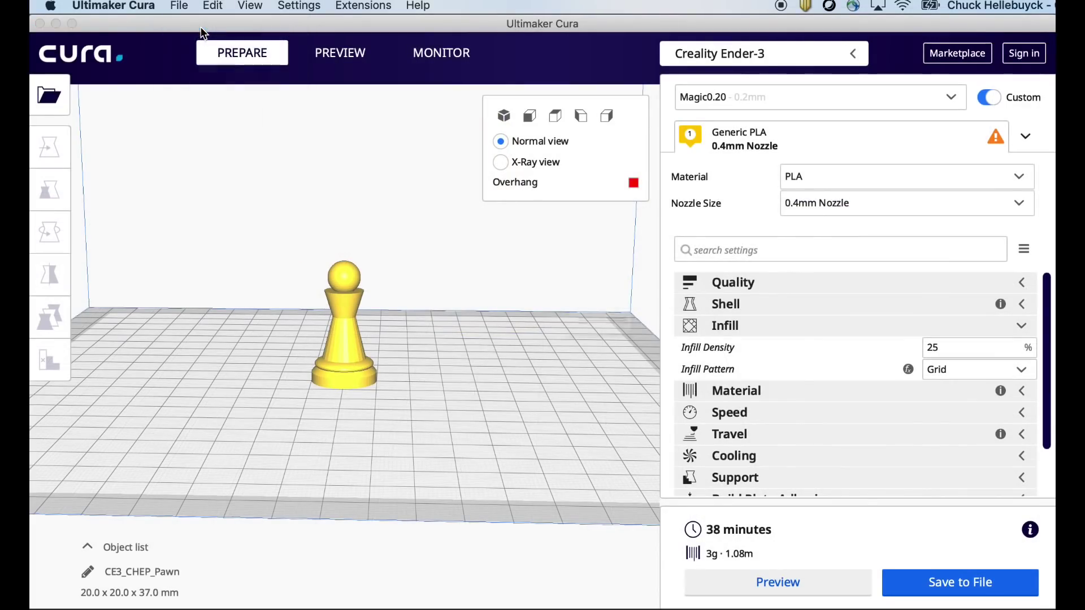
{"action": "left_click", "coordinate": [737, 354]}
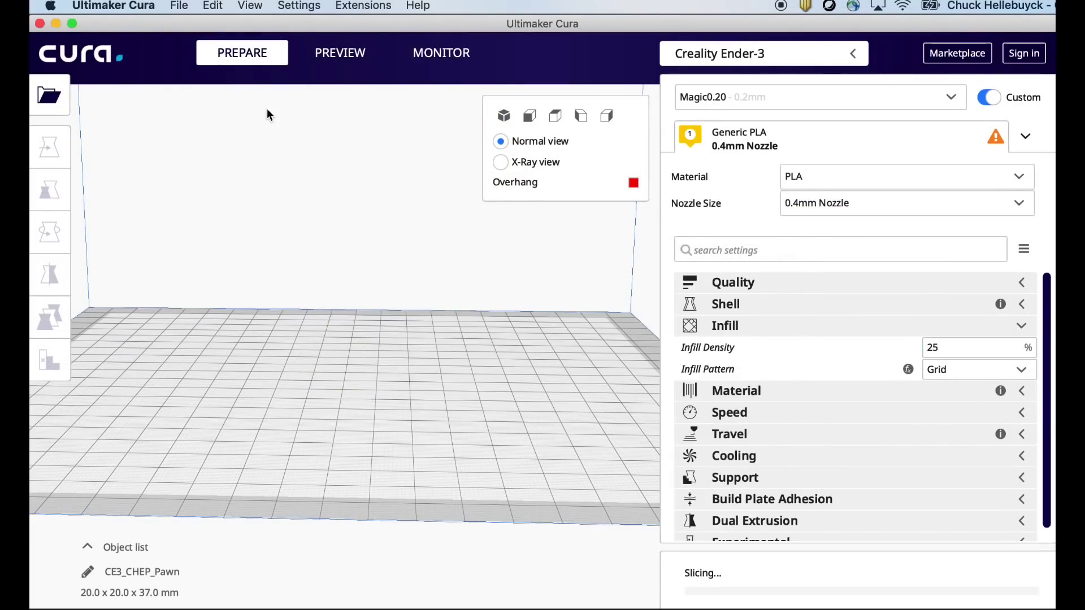
- Reopen the recent file CHEP_Pawn.stl and check its job name for the machine prefix
{"action": "left_click", "coordinate": [178, 6]}
{"action": "mouse_move", "coordinate": [220, 59]}
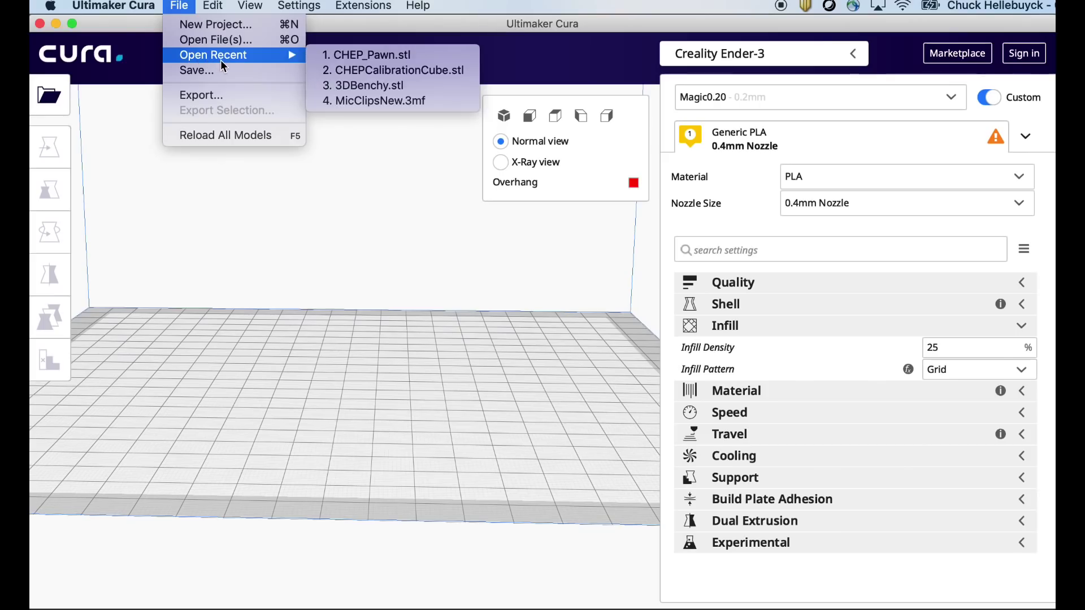
{"action": "left_click", "coordinate": [349, 55]}
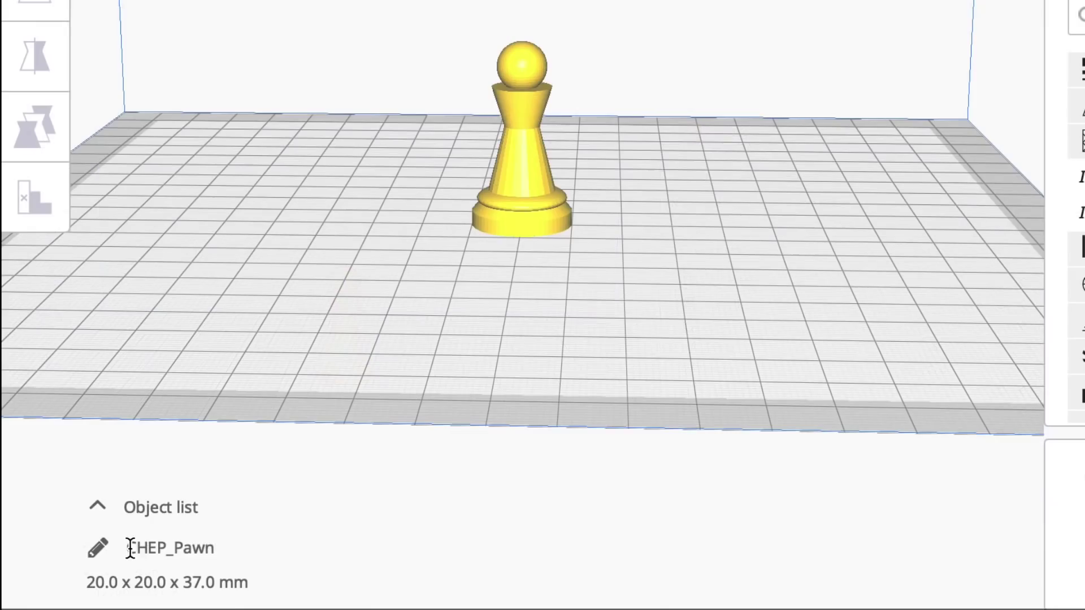
{"action": "left_click_drag", "start_coordinate": [106, 572], "coordinate": [162, 570]}
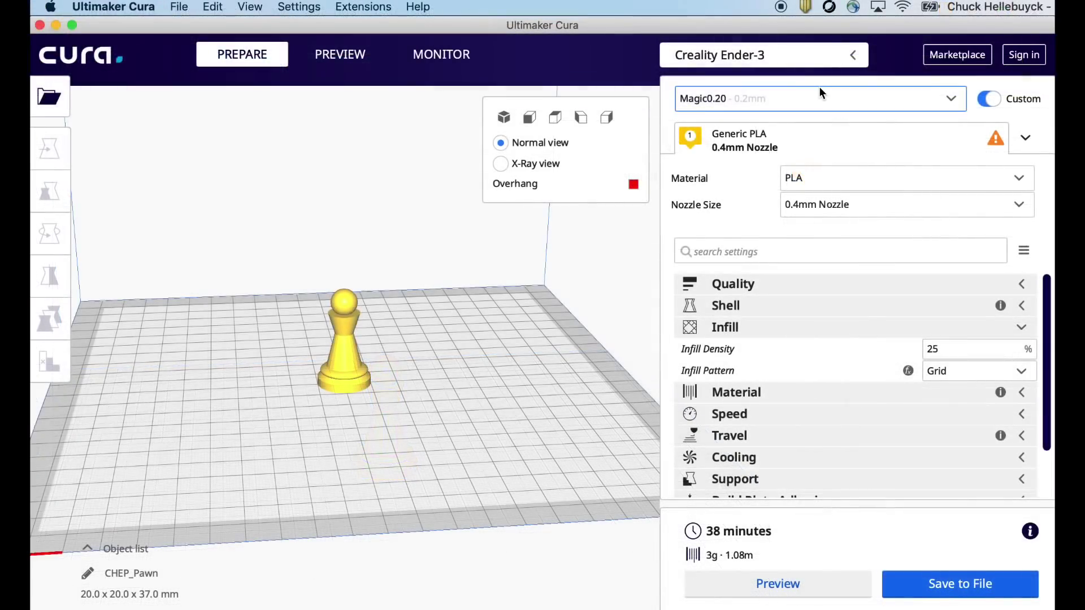
- Browse the Marketplace plugins and view the details of the Settings Guide plugin
{"action": "left_click", "coordinate": [953, 52]}
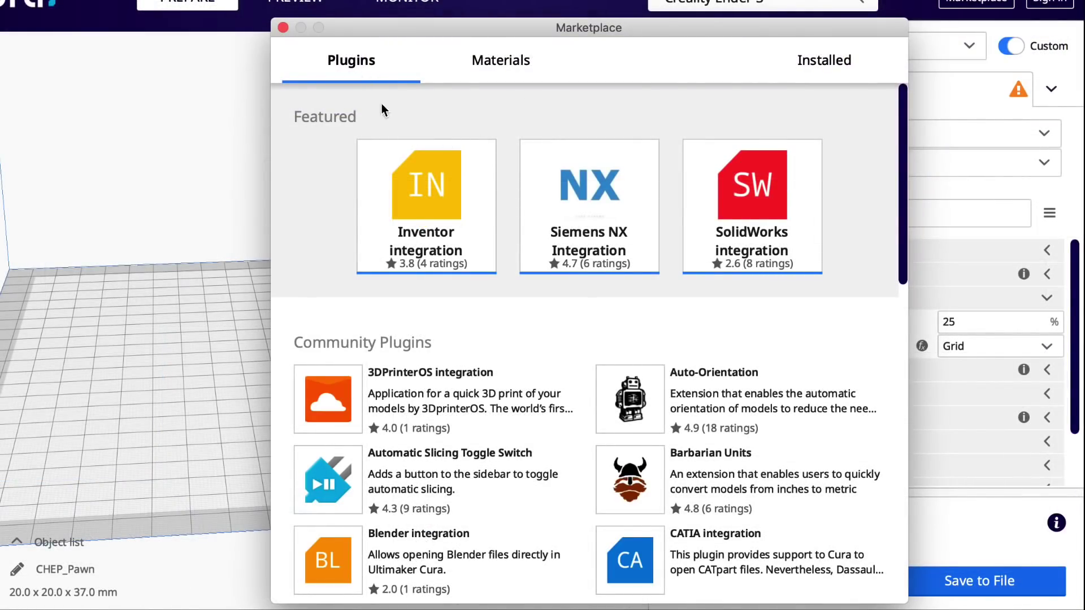
{"action": "scroll", "coordinate": [571, 314], "scroll_direction": "down", "scroll_amount": 10}
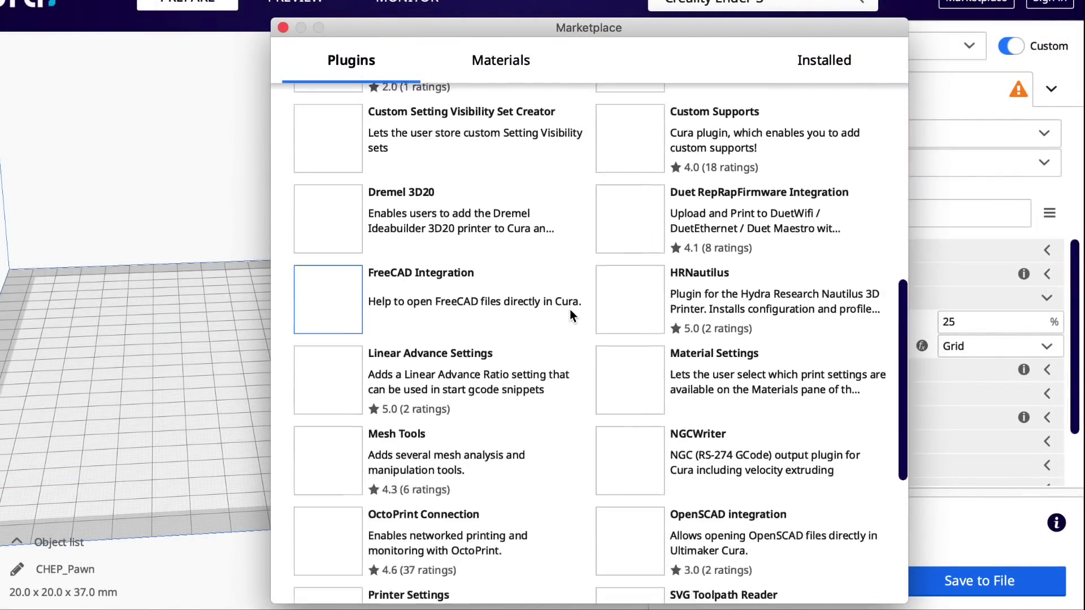
{"action": "scroll", "coordinate": [569, 312], "scroll_direction": "down", "scroll_amount": 6}
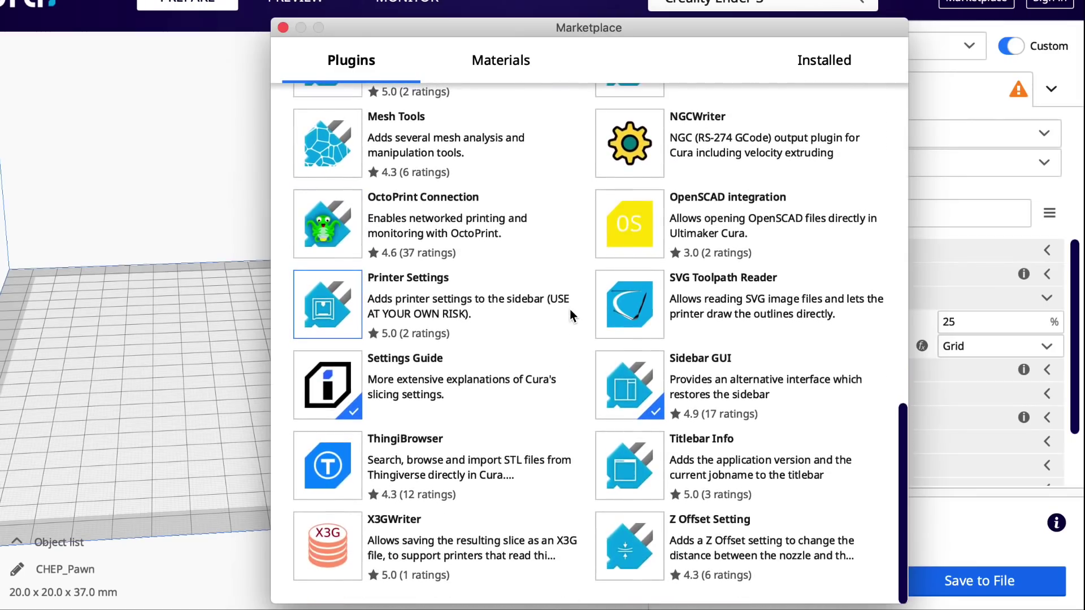
{"action": "left_click", "coordinate": [390, 362]}
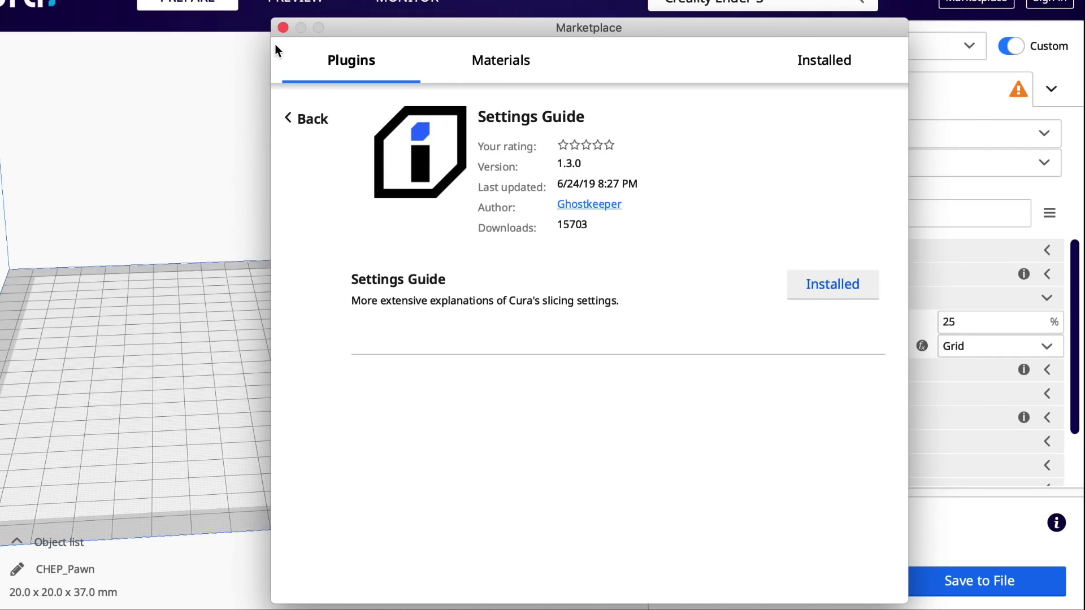
{"action": "left_click", "coordinate": [283, 27]}
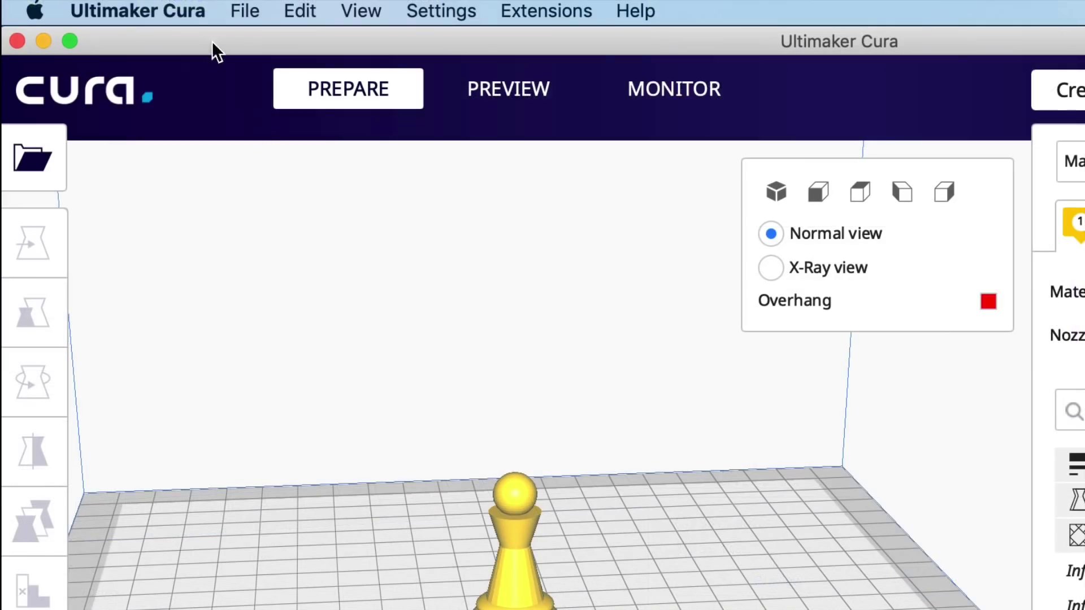
- Open the Settings Guide and read its infill articles, including Infill Density, Infill Pattern, Infill Line Multiplier and Cubic Subdivision Shell
{"action": "left_click", "coordinate": [194, 12]}
{"action": "mouse_move", "coordinate": [295, 86]}
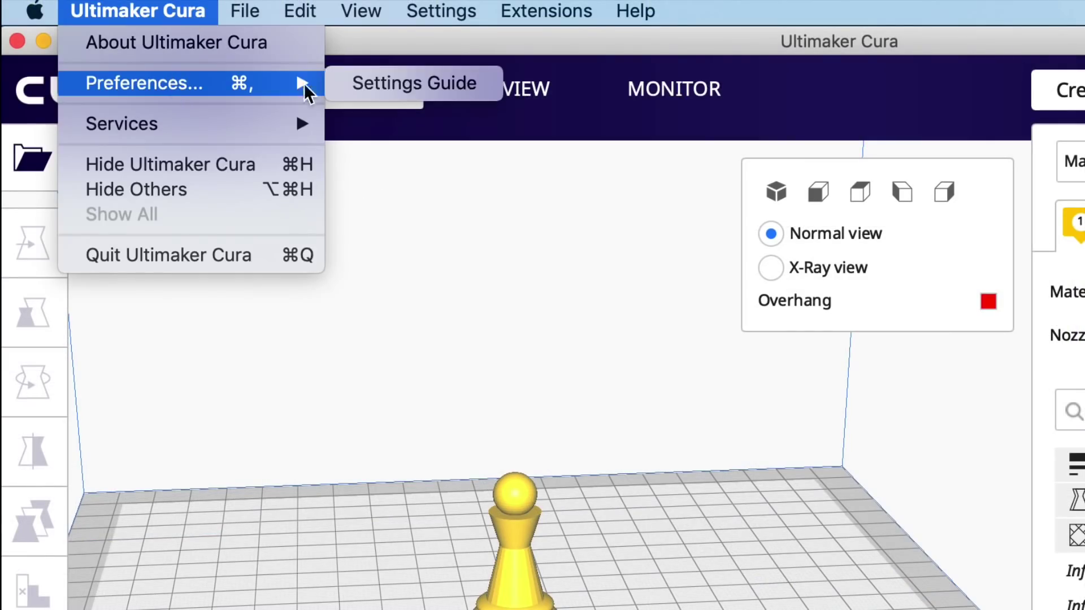
{"action": "left_click", "coordinate": [440, 94]}
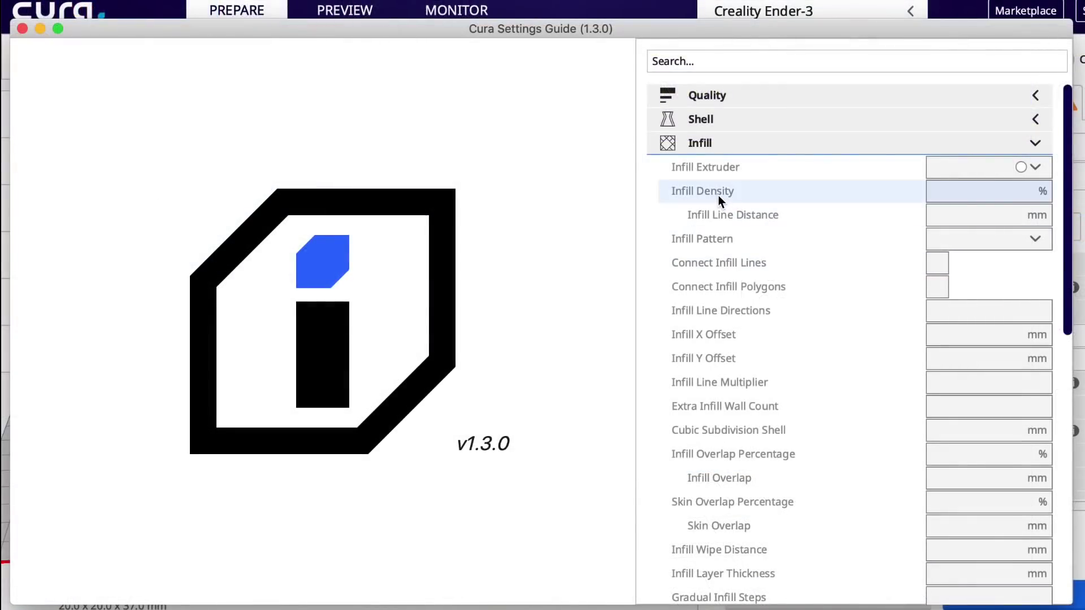
{"action": "left_click", "coordinate": [717, 192]}
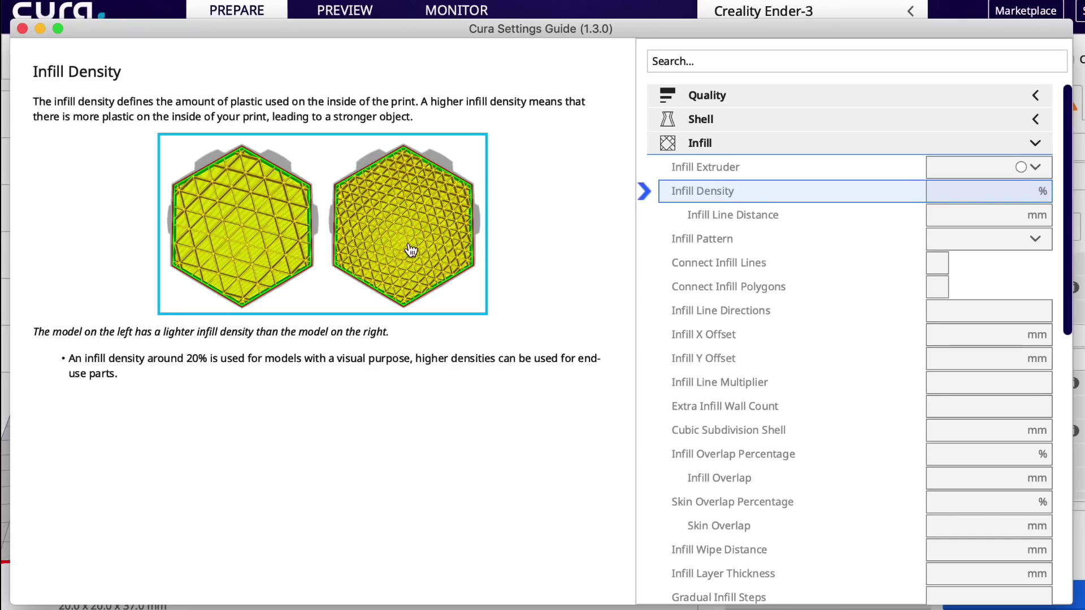
{"action": "left_click", "coordinate": [704, 243]}
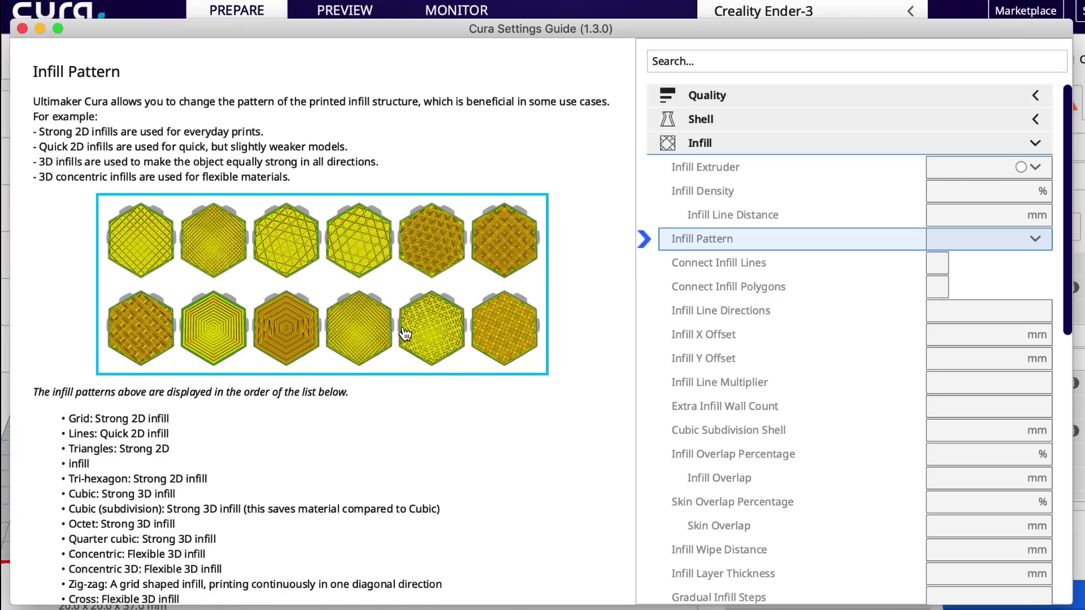
{"action": "left_click", "coordinate": [702, 383]}
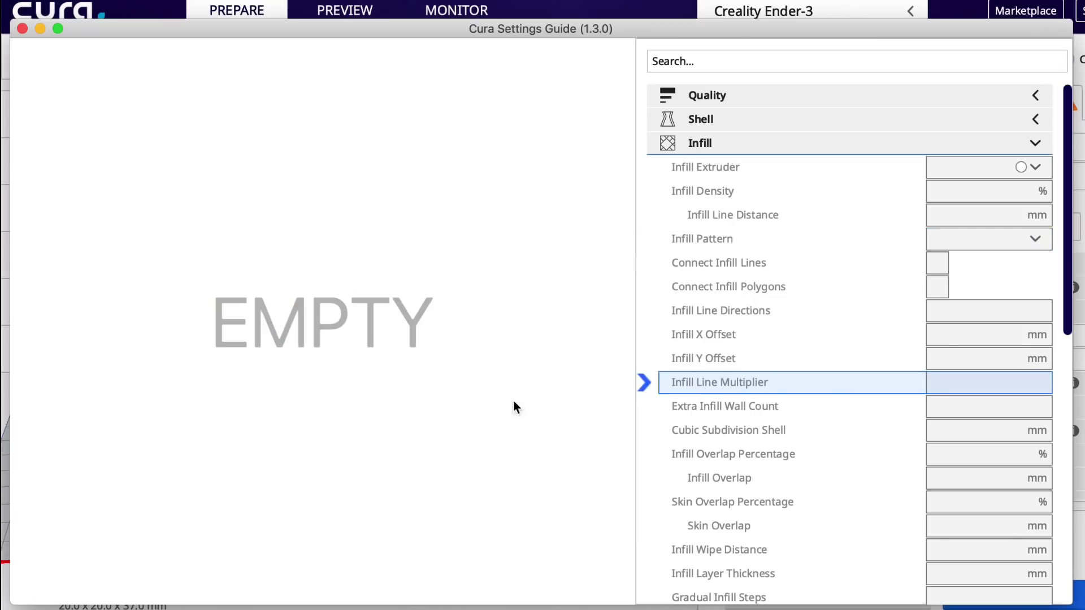
{"action": "left_click", "coordinate": [713, 433]}
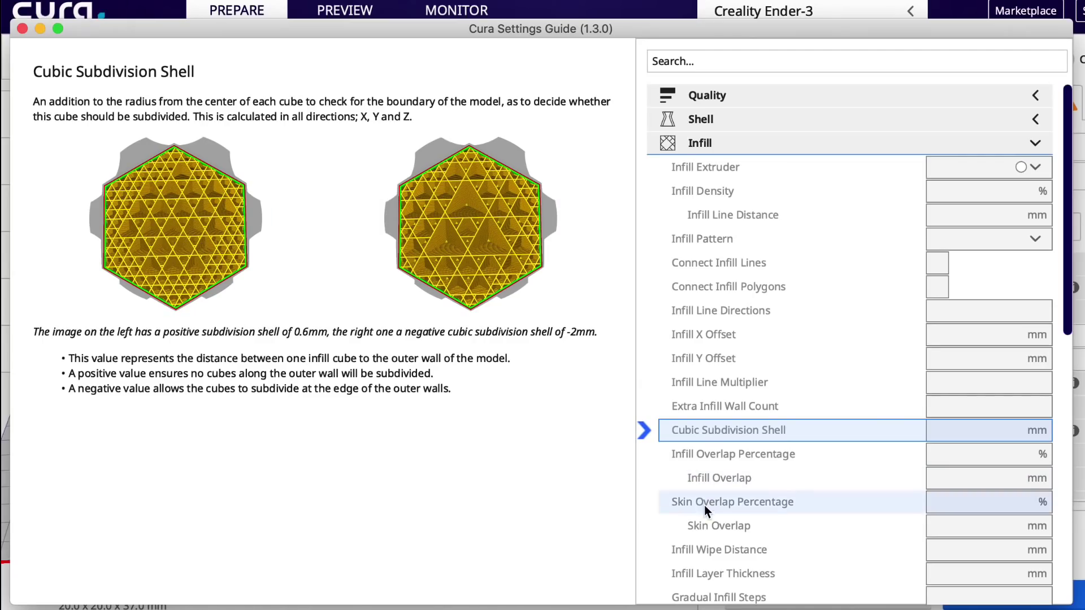
{"action": "left_click", "coordinate": [711, 525]}
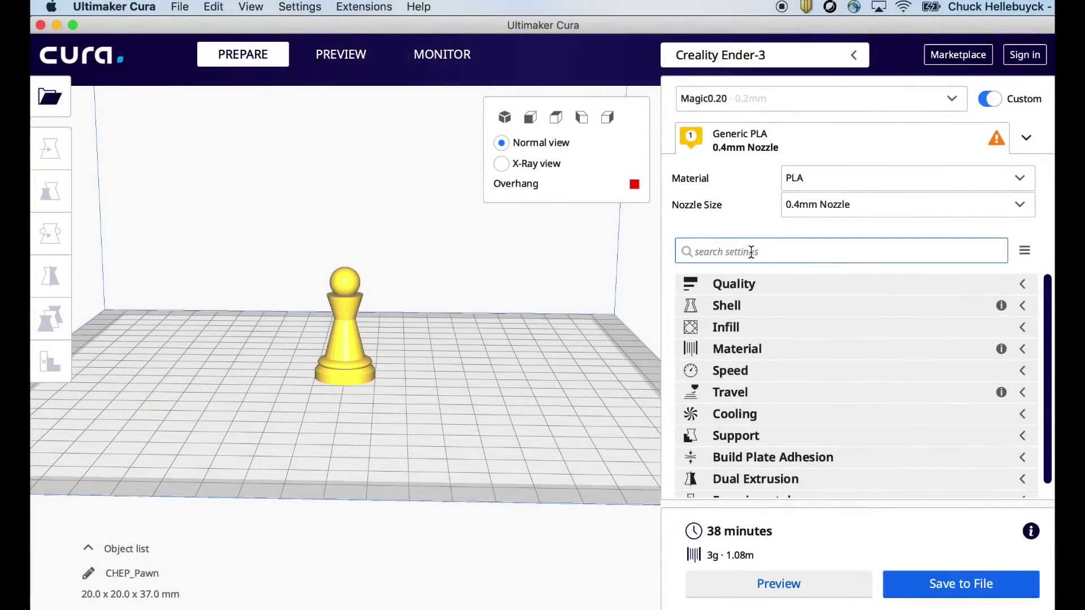
- Search the print settings for "seam" and set the Seam Corner Preference to Smart Hiding
{"action": "type", "text": "seam"}
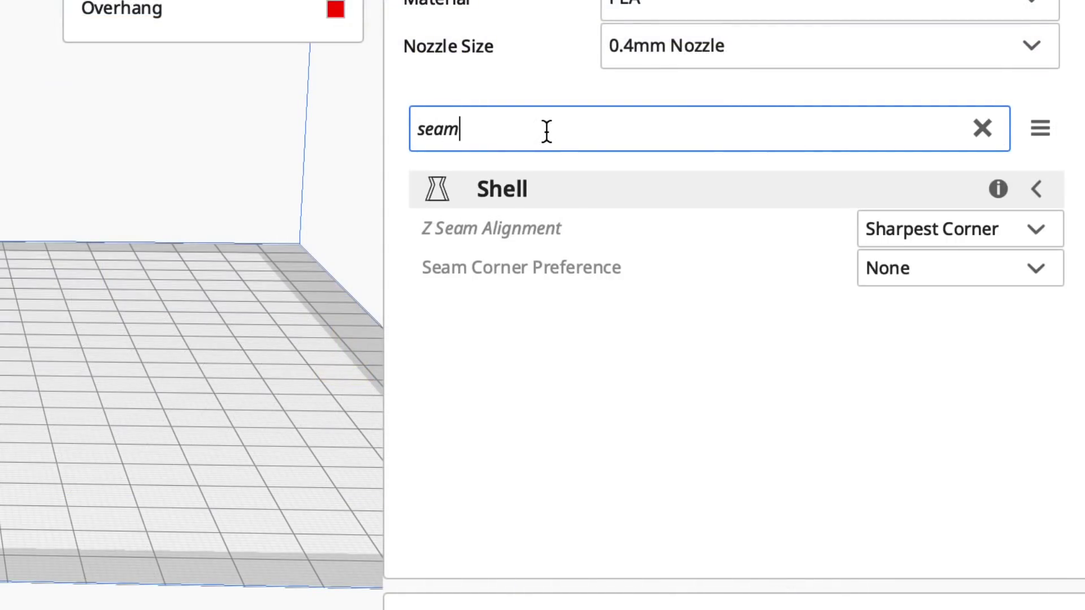
{"action": "left_click", "coordinate": [929, 414]}
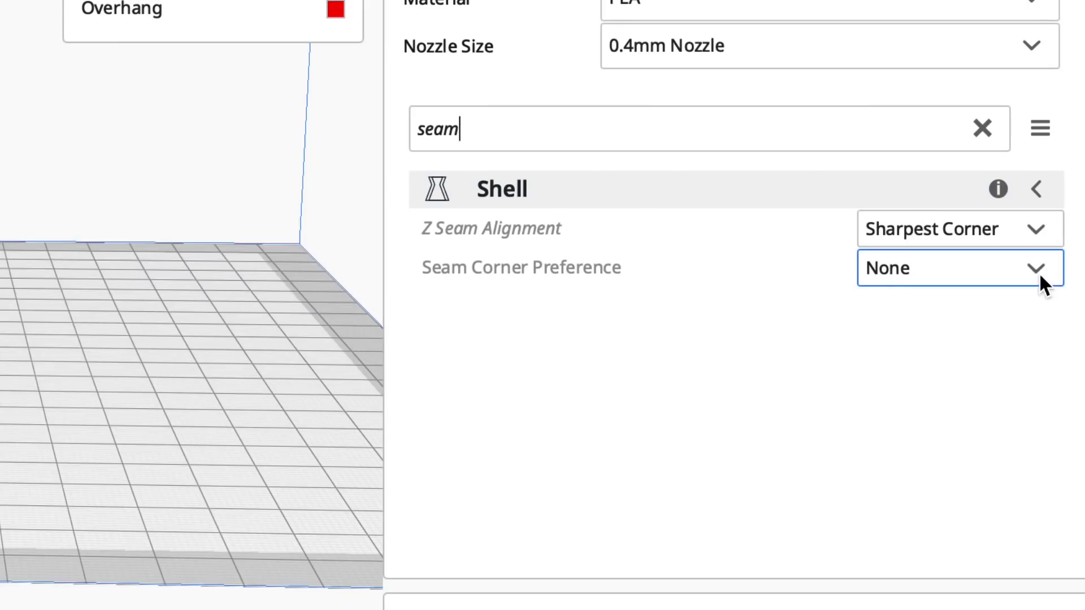
{"action": "left_click", "coordinate": [1040, 276]}
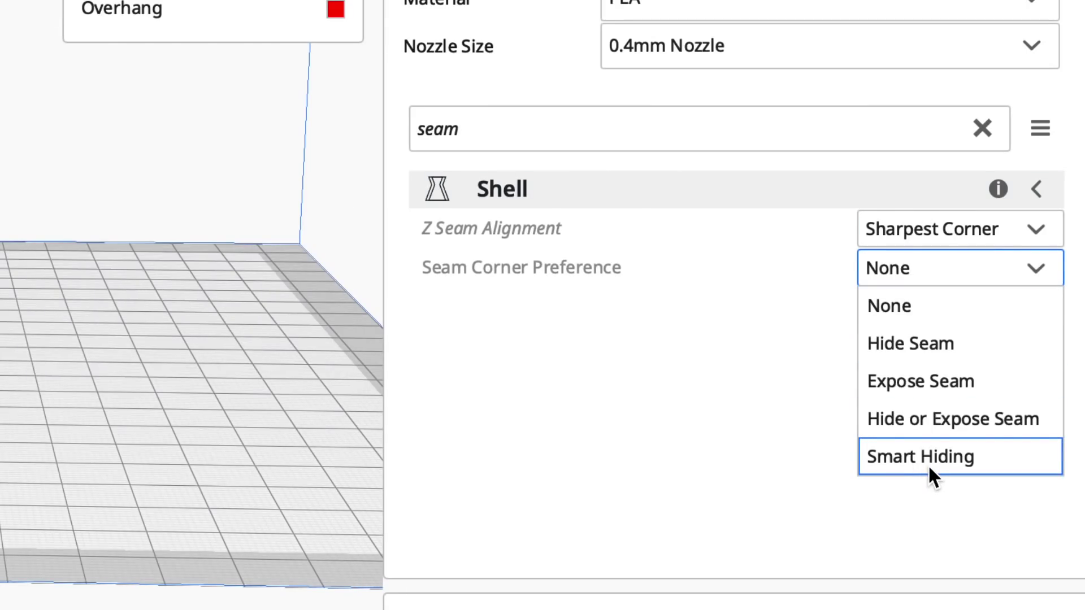
{"action": "left_click", "coordinate": [928, 464]}
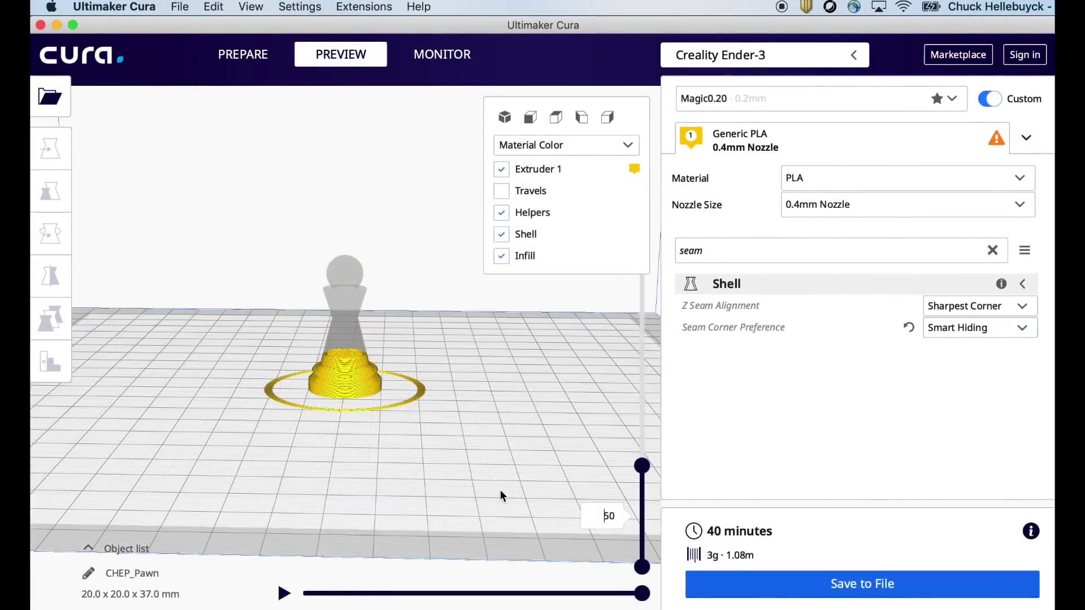
- Play the toolpath simulation of the pawn's layer 50 in the sliced preview
{"action": "scroll", "coordinate": [501, 495], "scroll_direction": "up", "scroll_amount": 3}
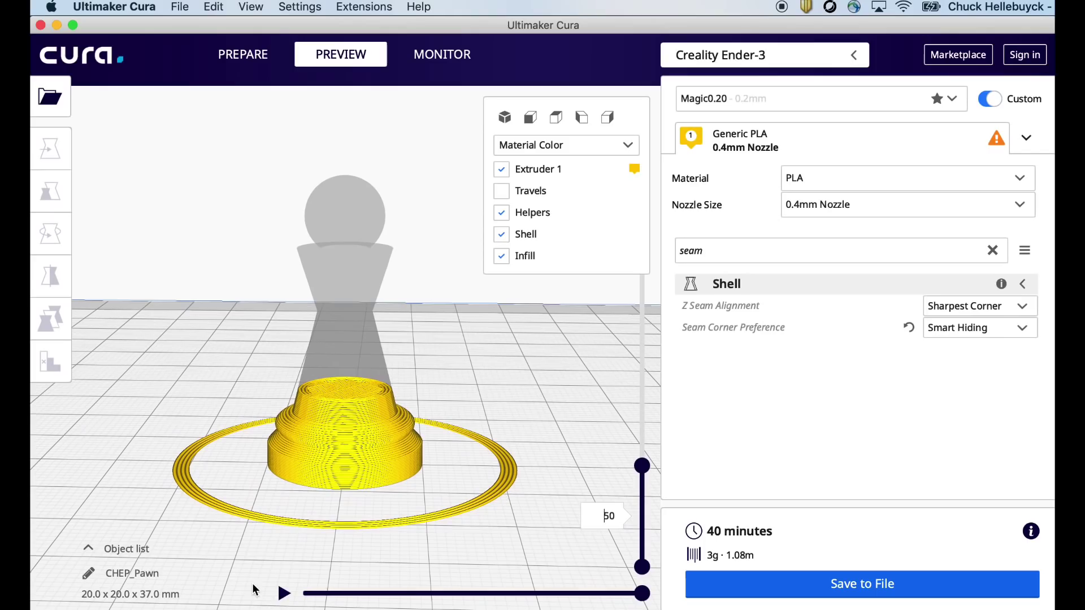
{"action": "left_click", "coordinate": [284, 593]}
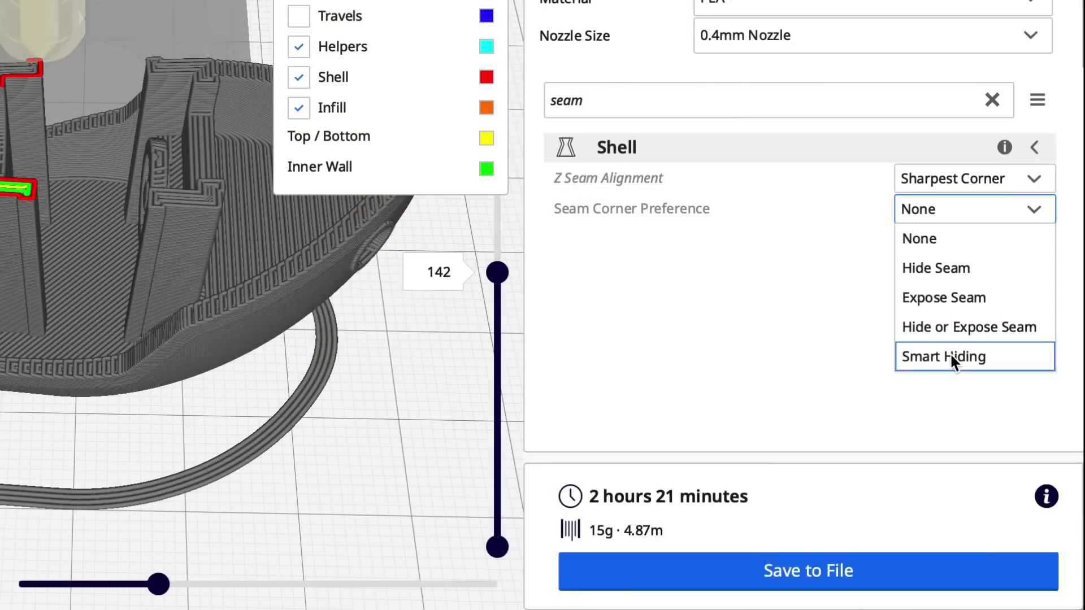
- Set the Seam Corner Preference to Smart Hiding for the sliced boat model
{"action": "left_click", "coordinate": [949, 357]}
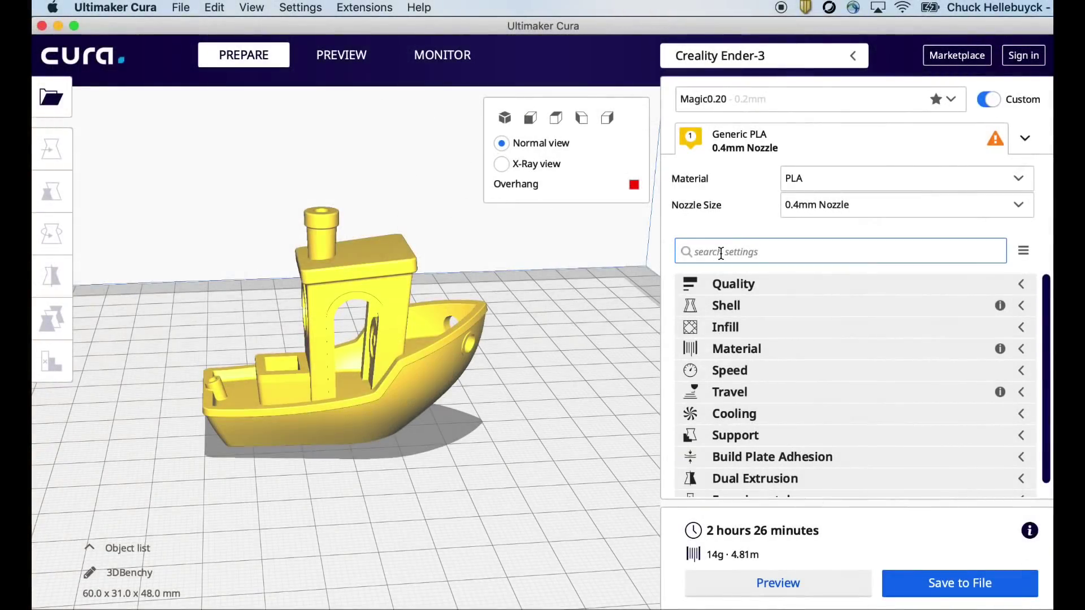
- Search the print settings for "flow" and examine the material flow options, including Outer Wall Flow and Infill Flow
{"action": "type", "text": "flow"}
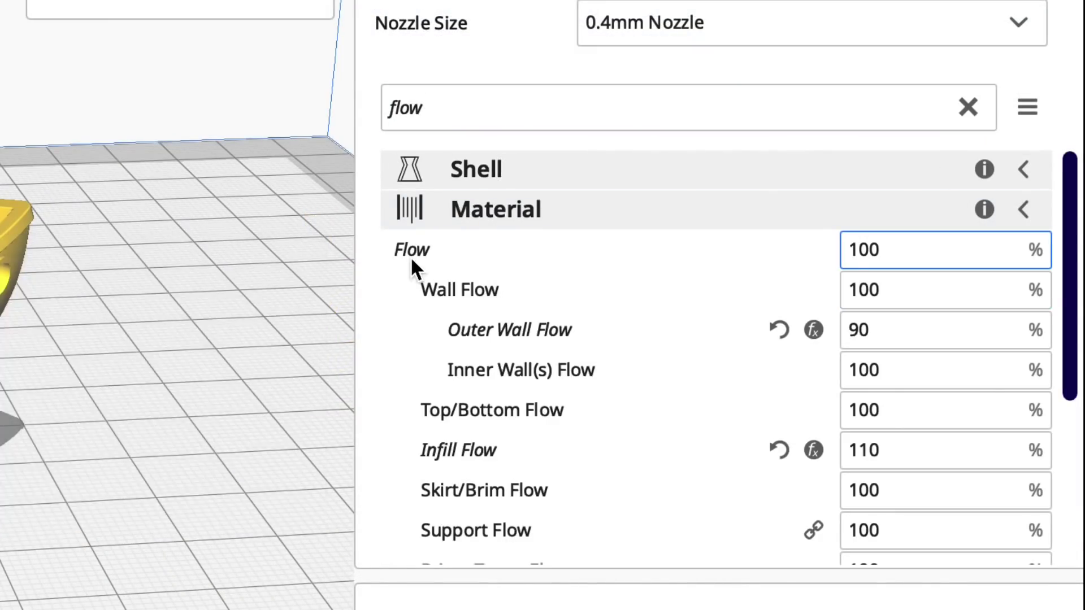
{"action": "mouse_move", "coordinate": [826, 257]}
{"action": "scroll", "coordinate": [857, 250], "scroll_direction": "down", "scroll_amount": 3}
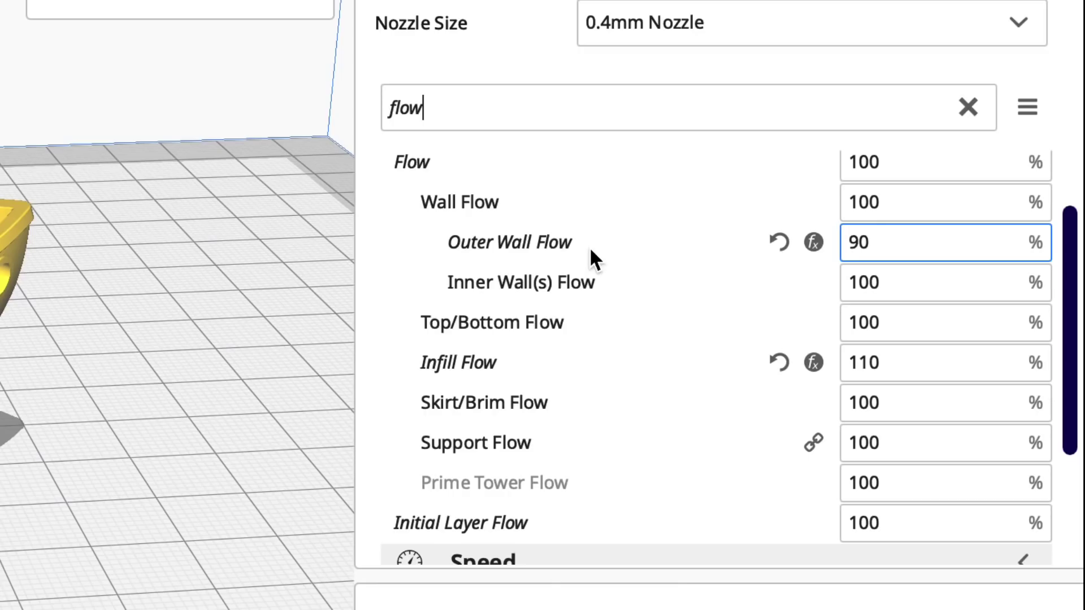
{"action": "key", "text": "Tab"}
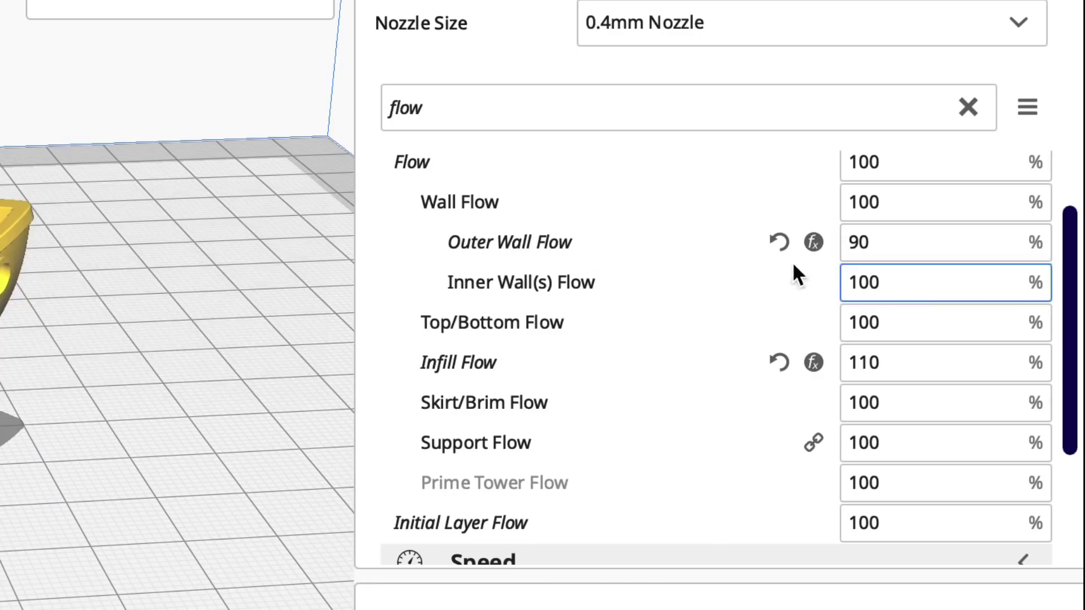
{"action": "mouse_move", "coordinate": [870, 252]}
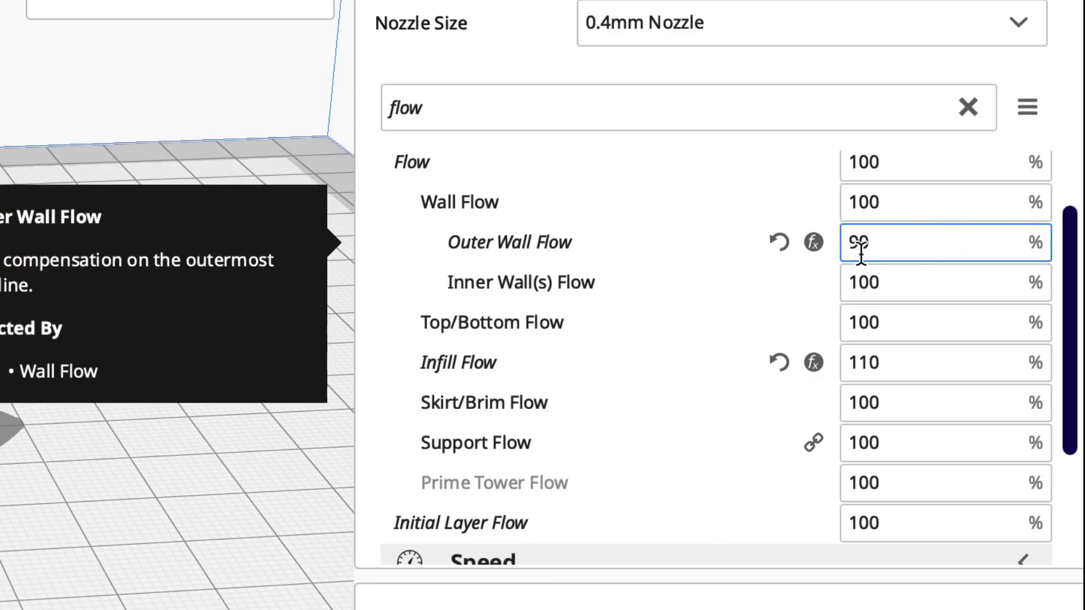
{"action": "key", "text": "Tab"}
{"action": "key", "text": "Tab"}
{"action": "key", "text": "Tab"}
{"action": "mouse_move", "coordinate": [766, 376]}
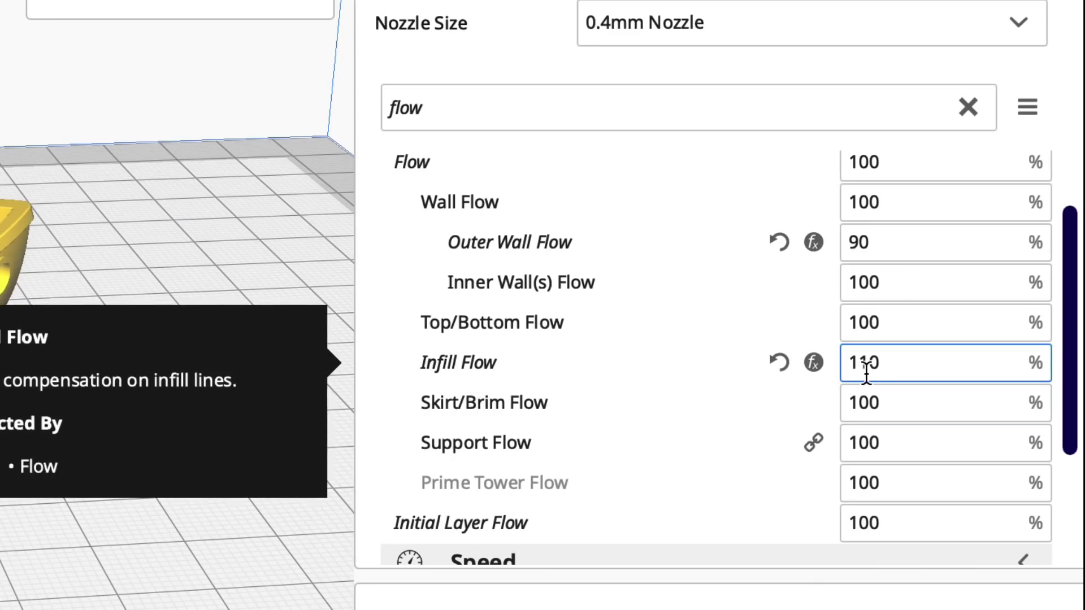
- Set the Skirt/Brim Flow to 120% and the Support Flow to 80%
{"action": "key", "text": "Tab"}
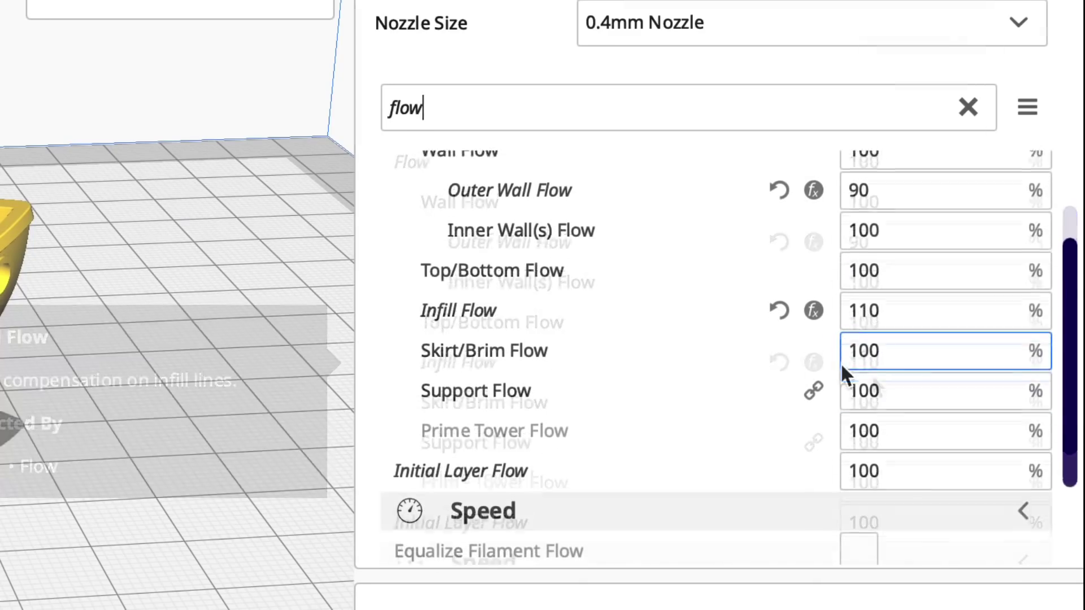
{"action": "mouse_move", "coordinate": [508, 345]}
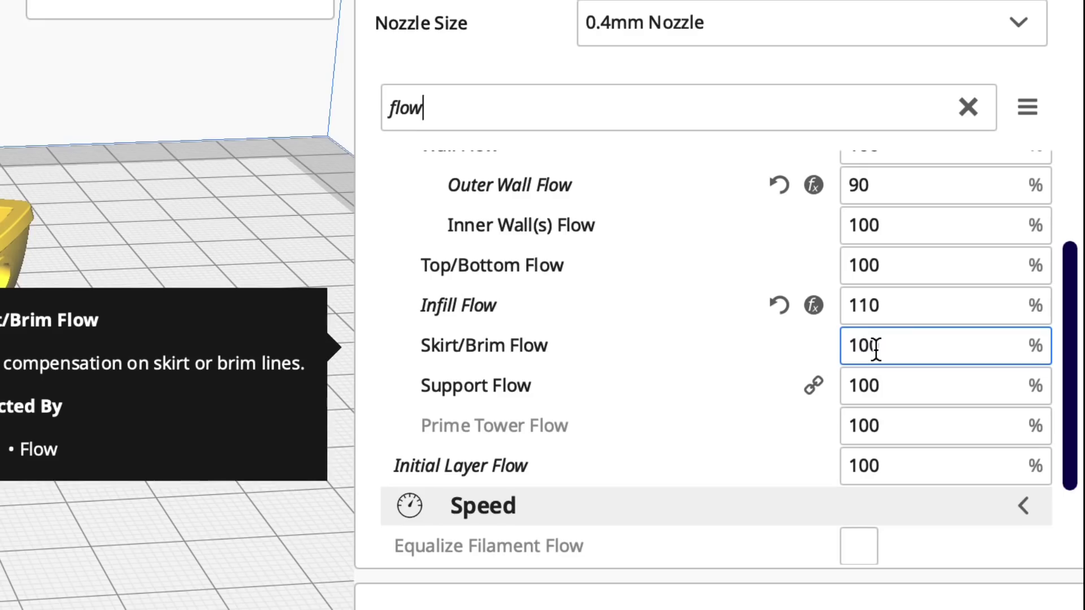
{"action": "left_click_drag", "start_coordinate": [870, 347], "coordinate": [863, 346]}
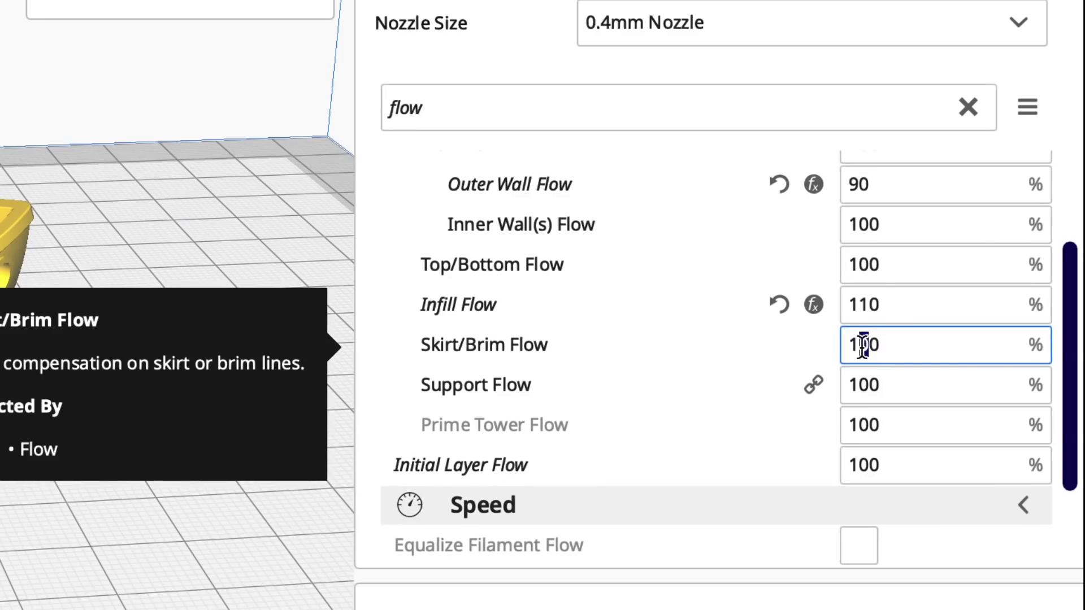
{"action": "type", "text": "2"}
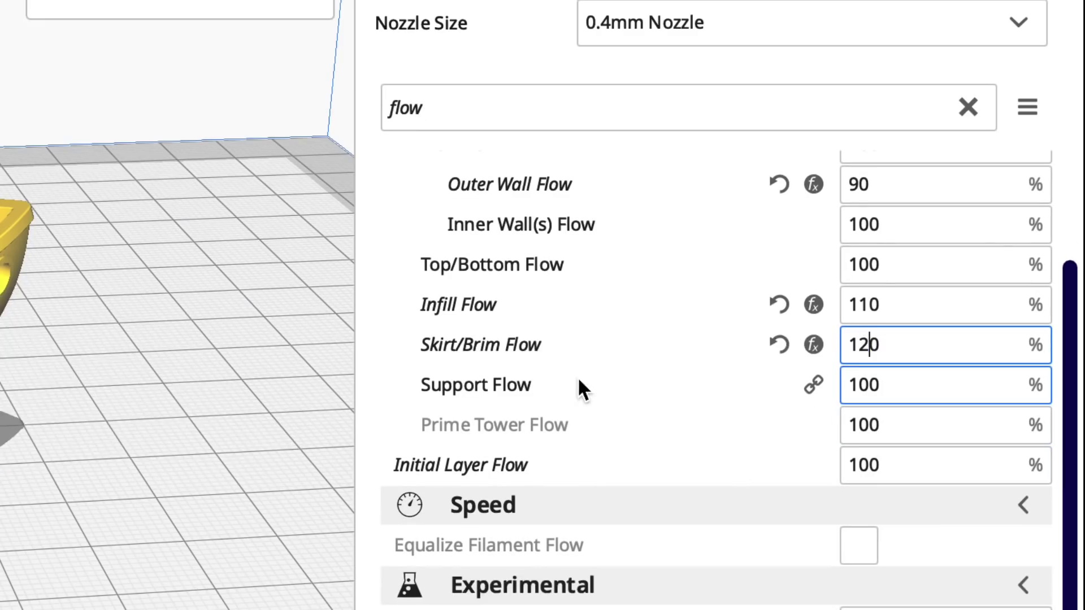
{"action": "mouse_move", "coordinate": [873, 389]}
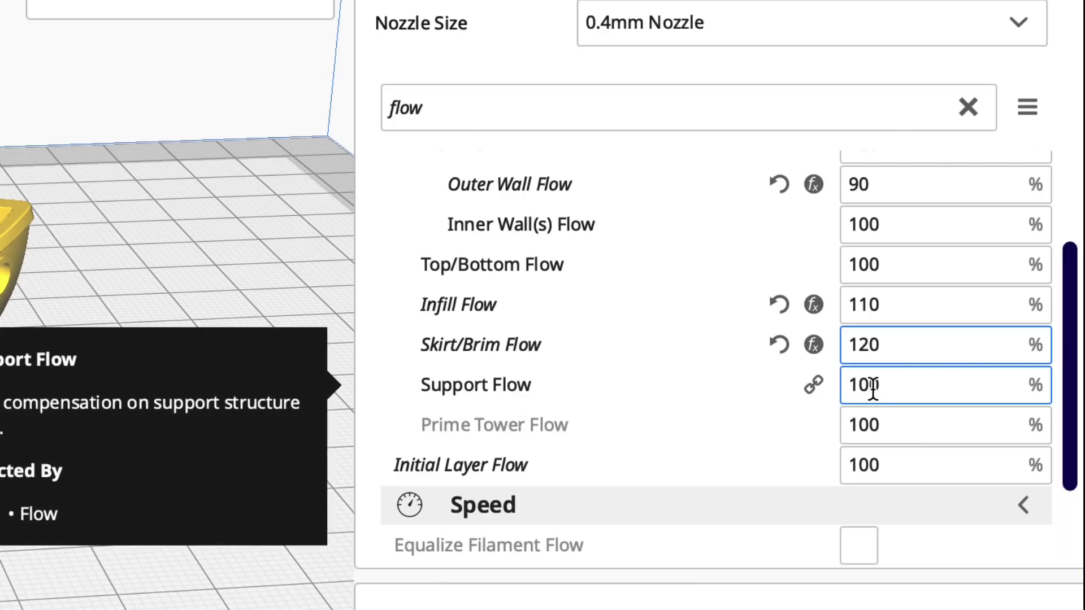
{"action": "type", "text": "80"}
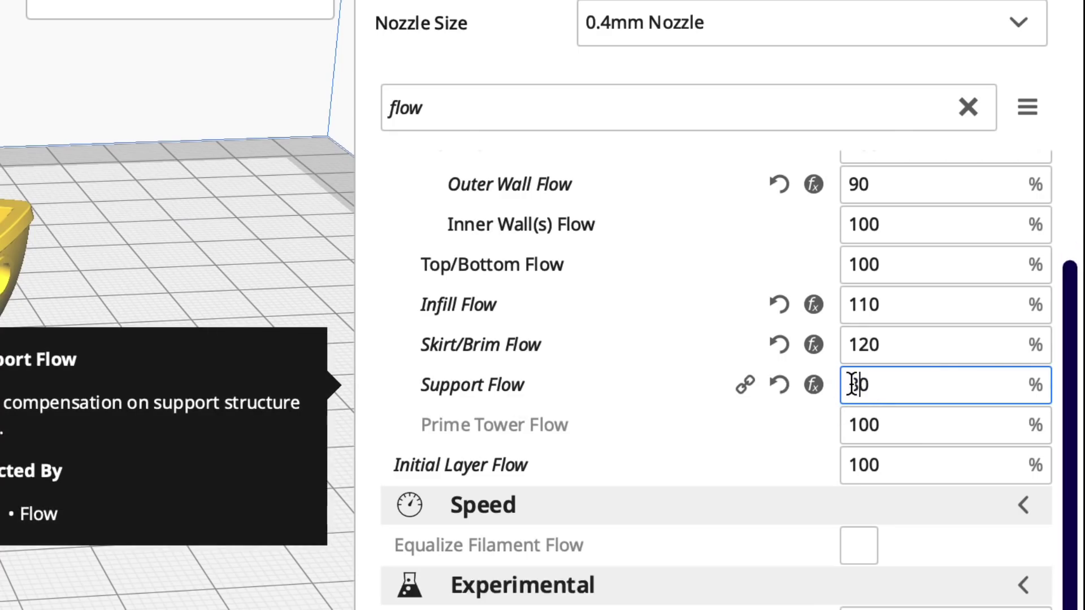
{"action": "scroll", "coordinate": [722, 426], "scroll_direction": "down", "scroll_amount": 1}
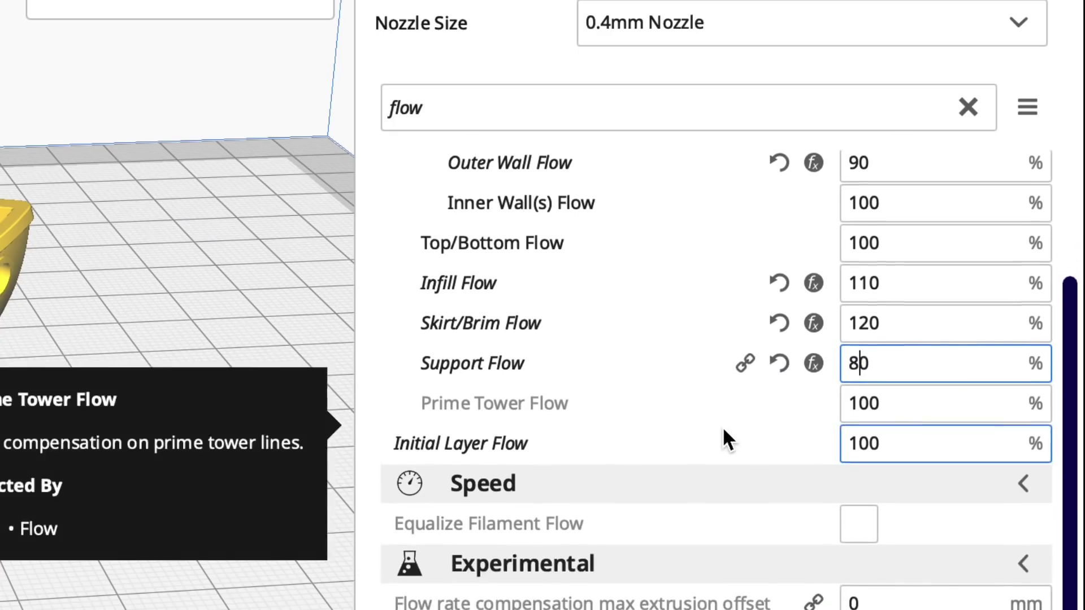